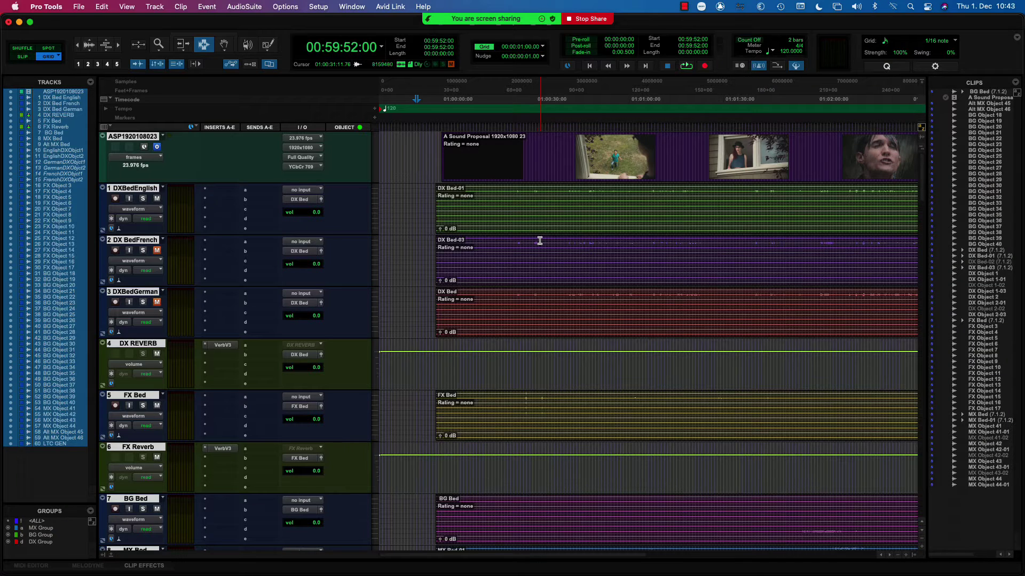
- Select the whole DX Bed-01 clip, then extend the selection to the video track and all 60 tracks
{"action": "left_click", "coordinate": [524, 205]}
{"action": "double_click", "coordinate": [515, 205]}
{"action": "left_click", "coordinate": [511, 204]}
{"action": "double_click", "coordinate": [511, 203]}
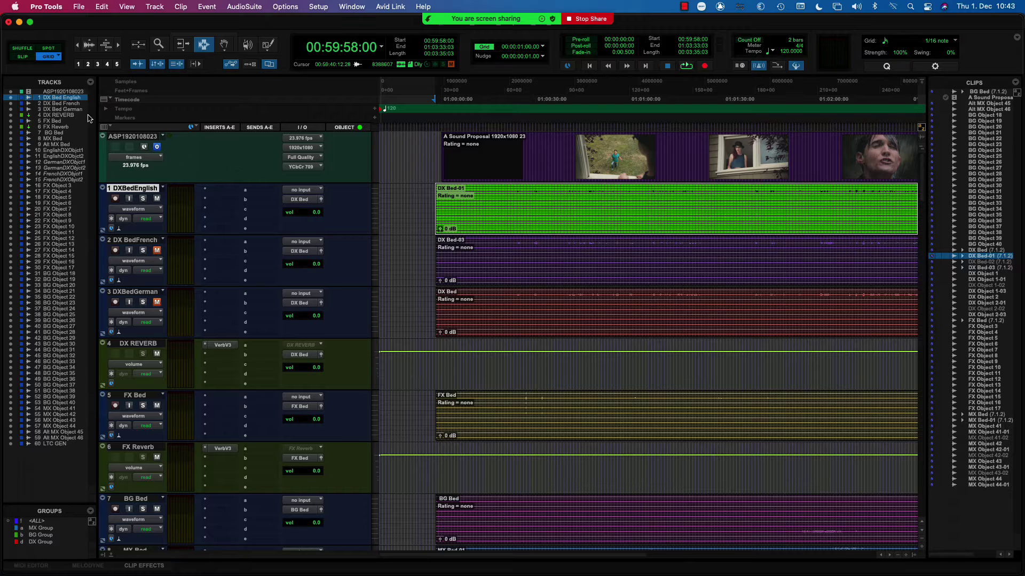
{"action": "left_click", "coordinate": [69, 92], "text": "shift"}
{"action": "left_click", "coordinate": [67, 444], "text": "shift"}
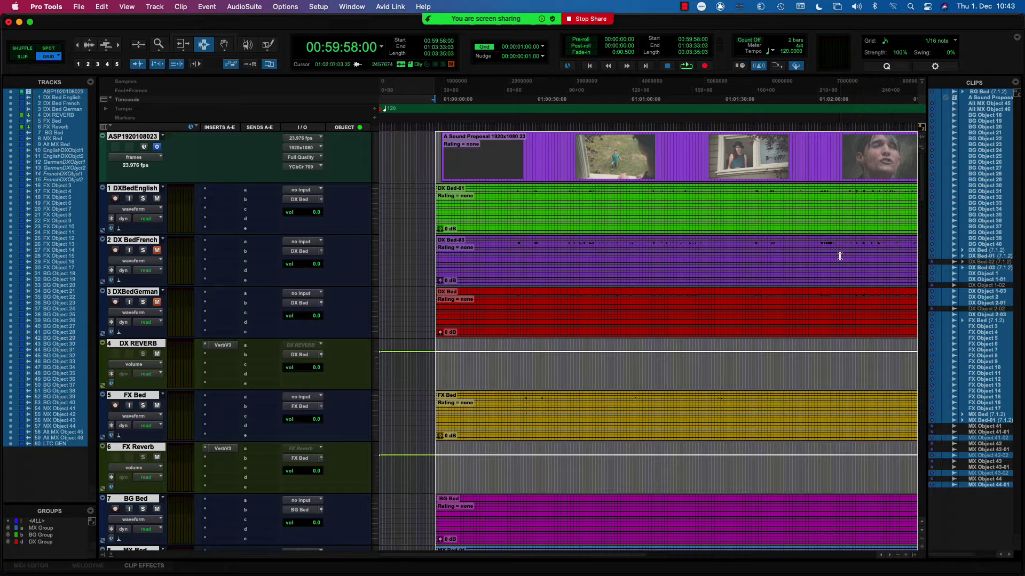
- Zoom and scroll to inspect the selected clips spanning 00:59:58:00 to 01:03:33:03
{"action": "key", "text": "super+bracketleft"}
{"action": "key", "text": "super+bracketleft"}
{"action": "key", "text": "super+bracketright"}
{"action": "key", "text": "super+bracketright"}
{"action": "key", "text": "super+bracketright"}
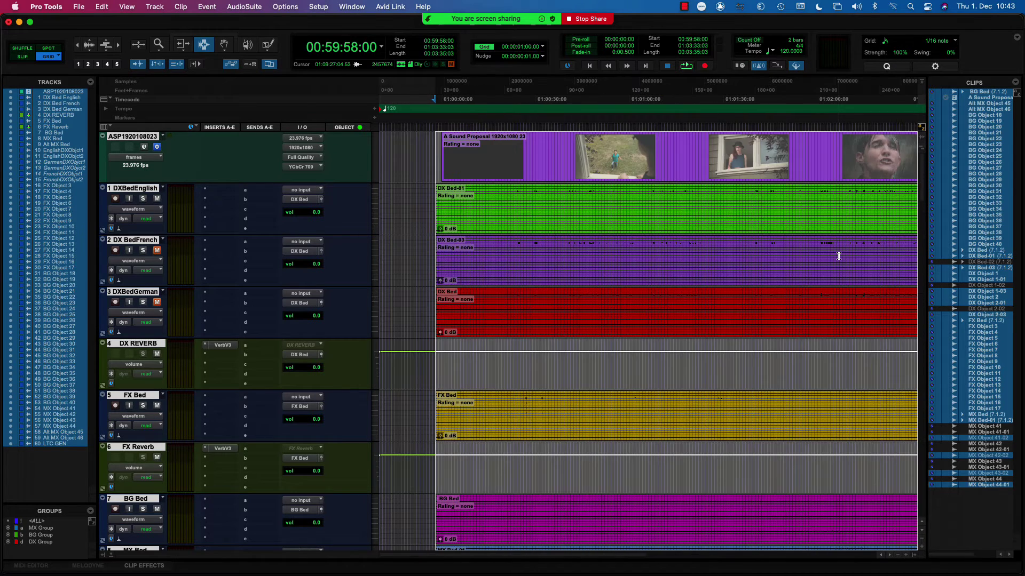
{"action": "scroll", "coordinate": [785, 251], "scroll_direction": "right", "scroll_amount": 10}
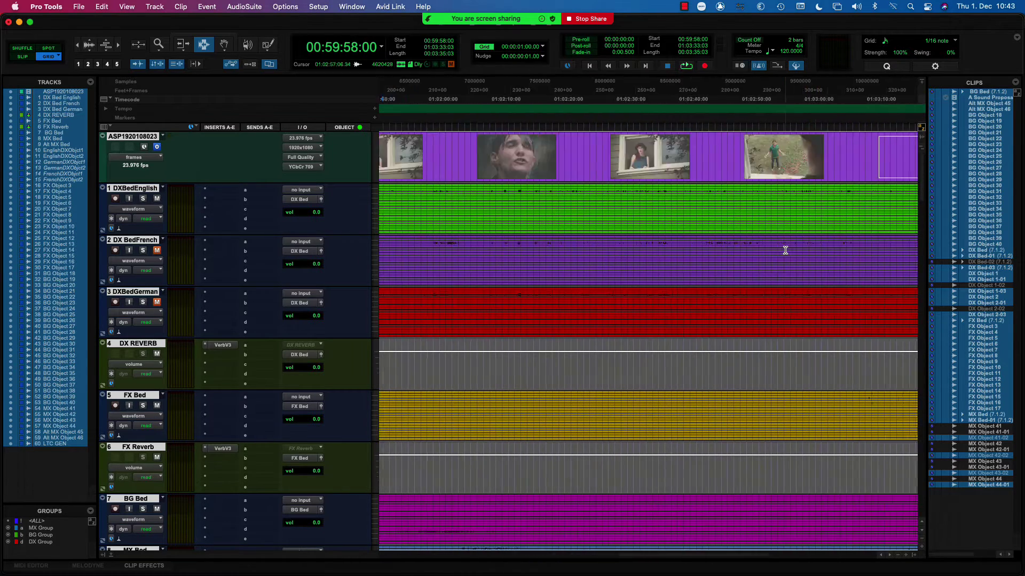
{"action": "scroll", "coordinate": [786, 250], "scroll_direction": "left", "scroll_amount": 10}
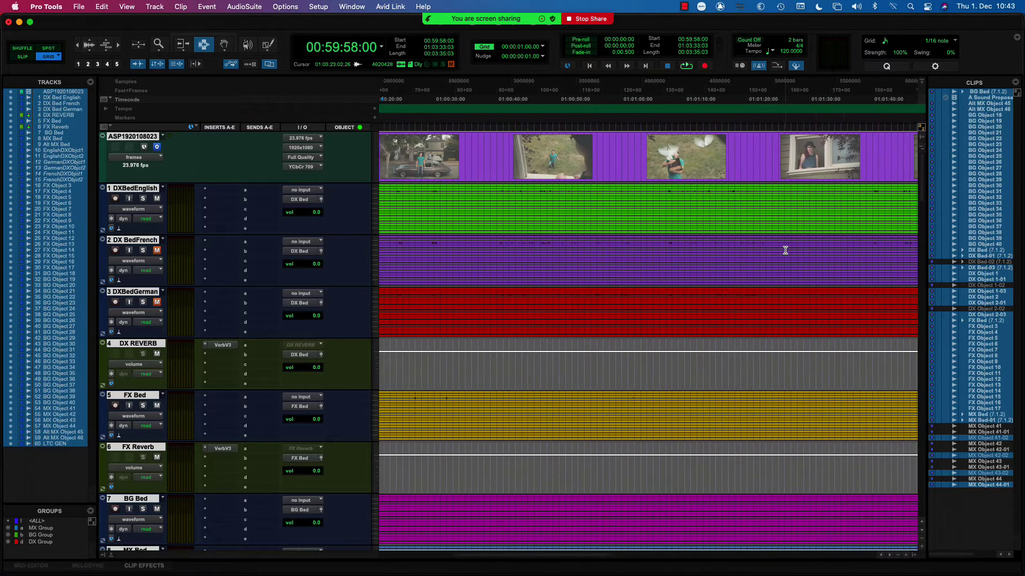
{"action": "scroll", "coordinate": [786, 251], "scroll_direction": "right", "scroll_amount": 2}
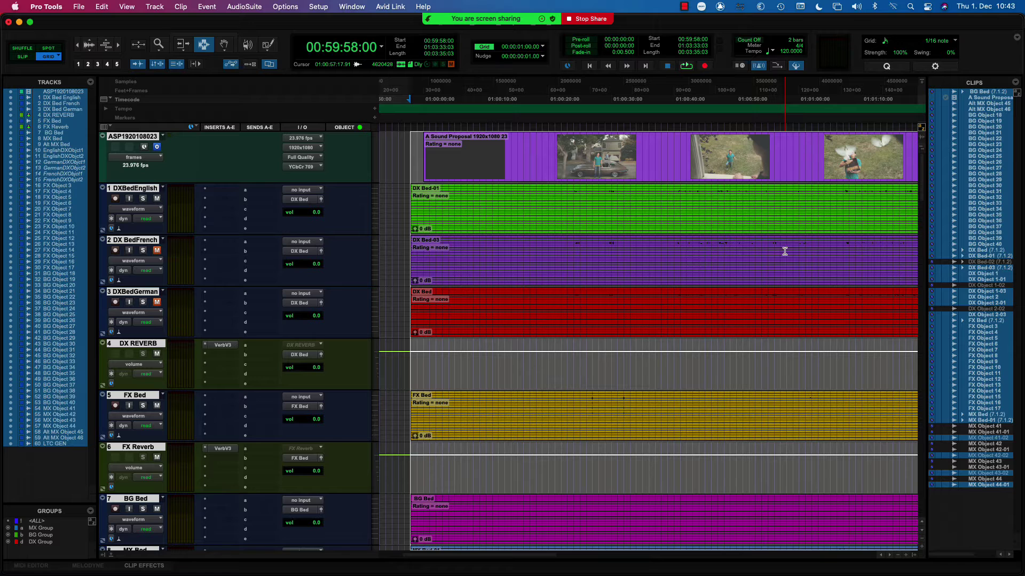
{"action": "scroll", "coordinate": [784, 252], "scroll_direction": "down", "scroll_amount": 10}
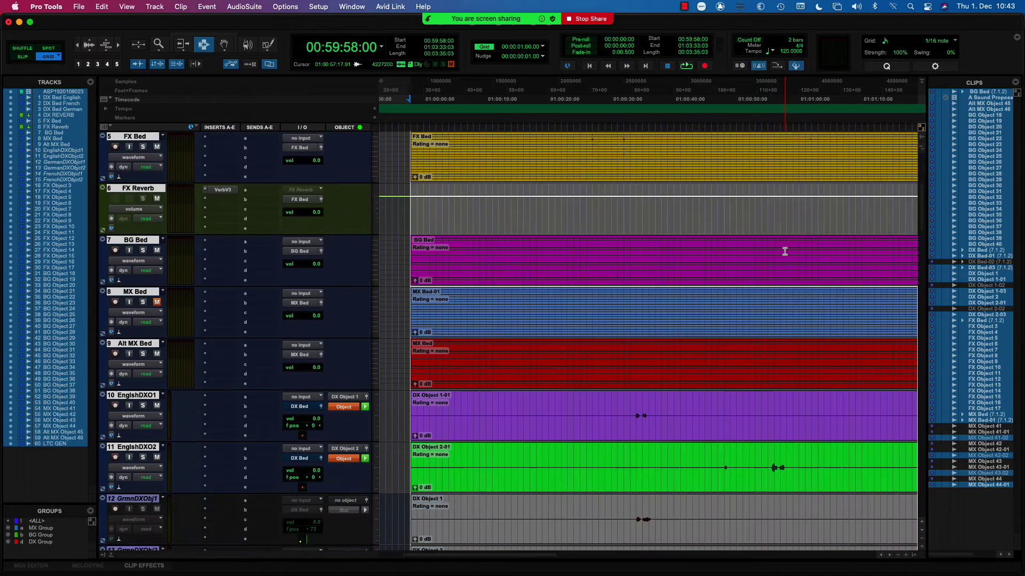
{"action": "scroll", "coordinate": [784, 251], "scroll_direction": "down", "scroll_amount": 8}
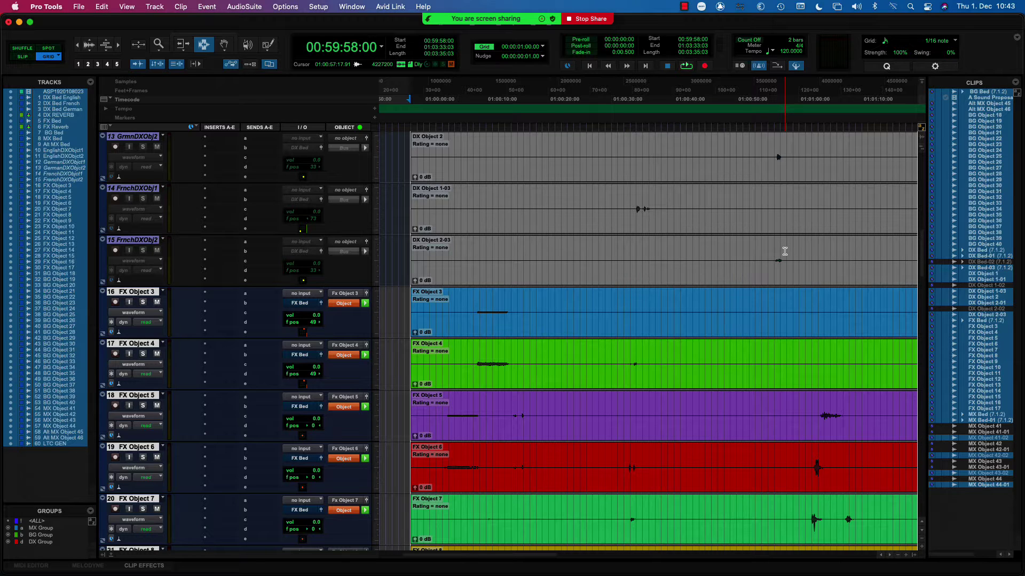
- Shift all selected clips later with Edit > Shift, entering 2050 in Feet + Frames
{"action": "left_click", "coordinate": [102, 7]}
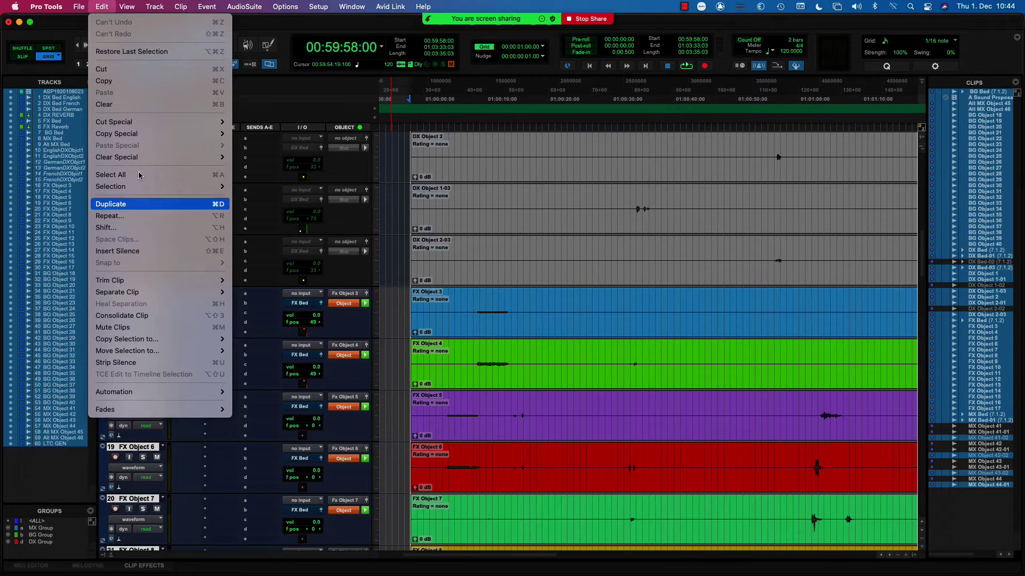
{"action": "left_click", "coordinate": [159, 233]}
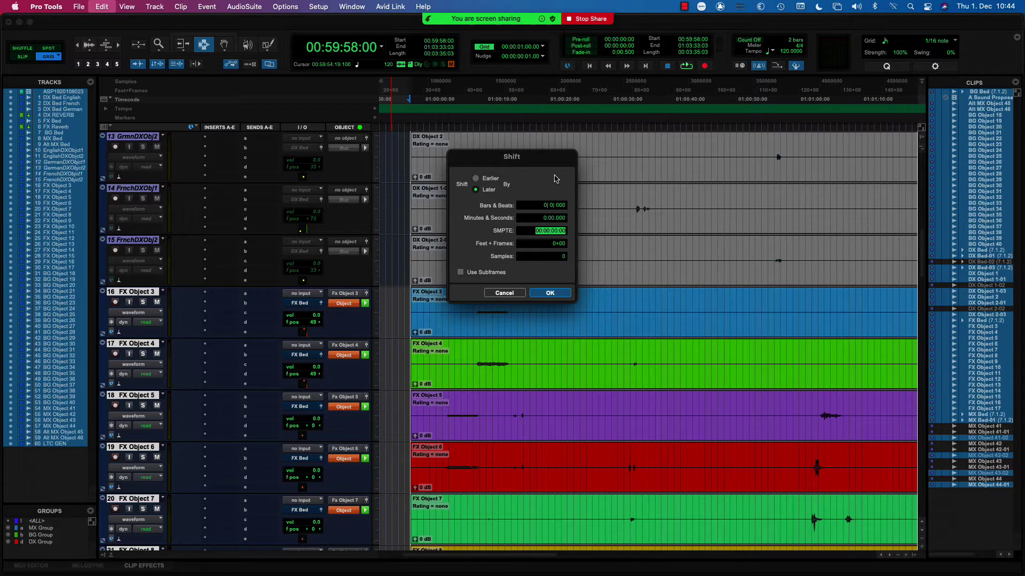
{"action": "left_click", "coordinate": [553, 245]}
{"action": "type", "text": "20"}
{"action": "type", "text": "50"}
{"action": "left_click", "coordinate": [549, 294]}
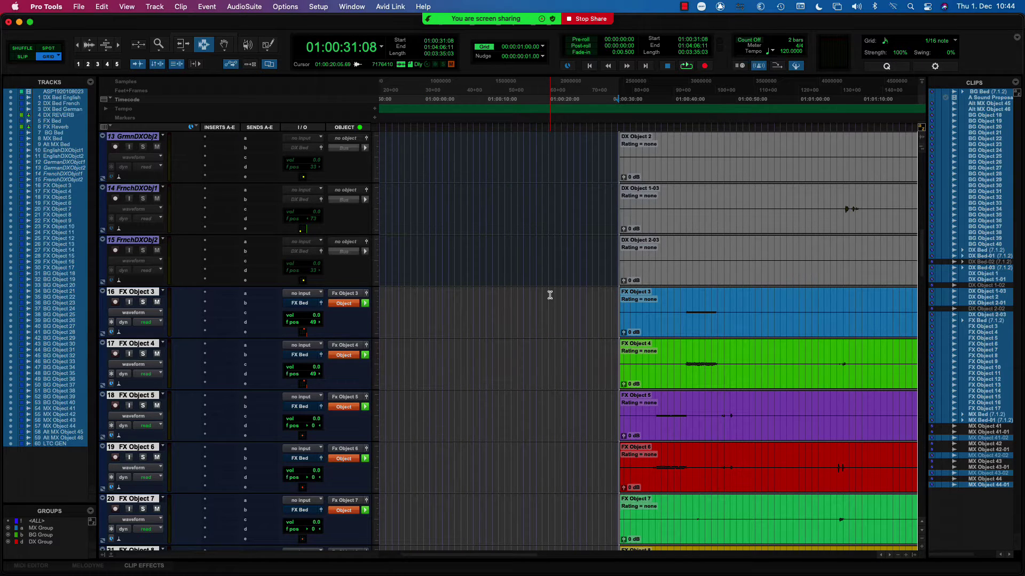
- Undo the clip shift, returning the clips to 00:59:58:00, and clear the selection
{"action": "scroll", "coordinate": [549, 295], "scroll_direction": "down", "scroll_amount": 3}
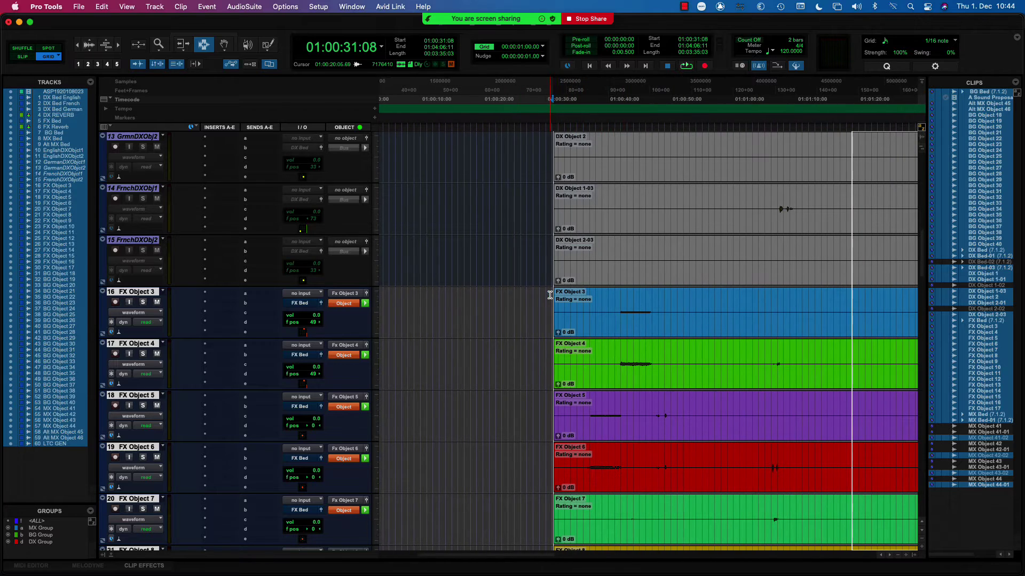
{"action": "scroll", "coordinate": [559, 291], "scroll_direction": "down", "scroll_amount": 1}
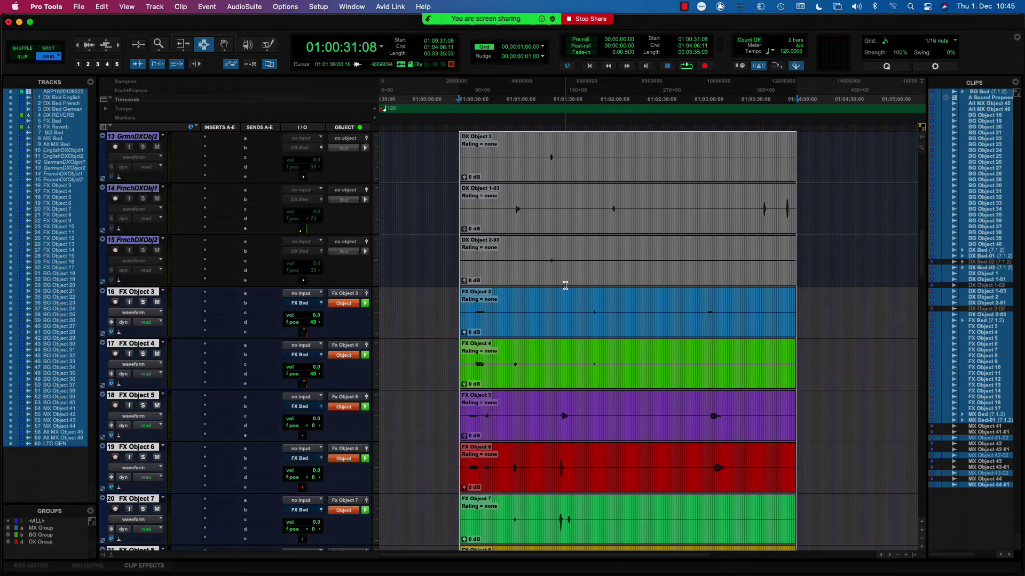
{"action": "key", "text": "super+z"}
{"action": "left_click", "coordinate": [392, 335]}
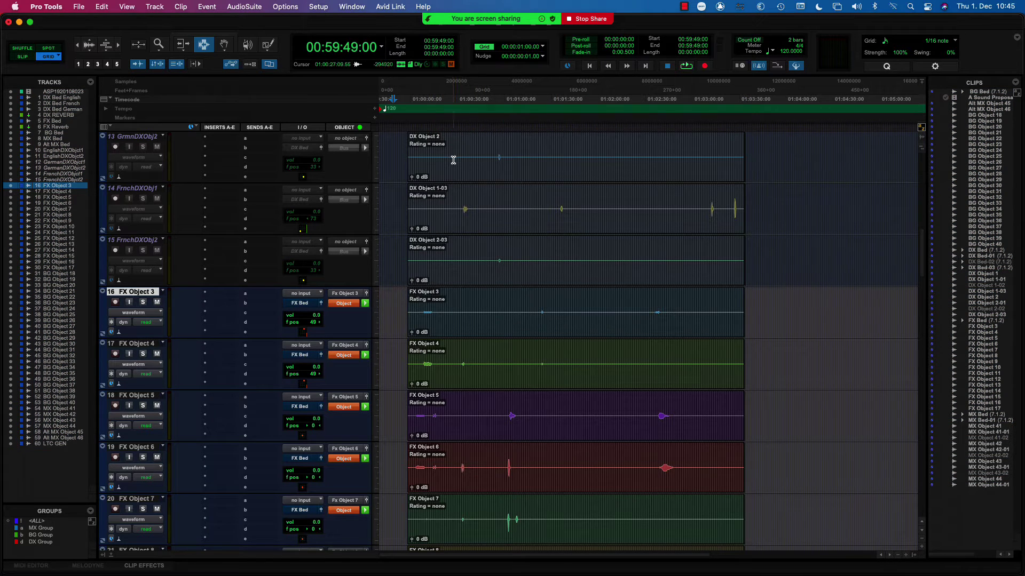
- Select 01:00:18:00 to 01:01:24:00 on DX Object 2 and extend that range to every track
{"action": "left_click_drag", "start_coordinate": [438, 160], "coordinate": [542, 171]}
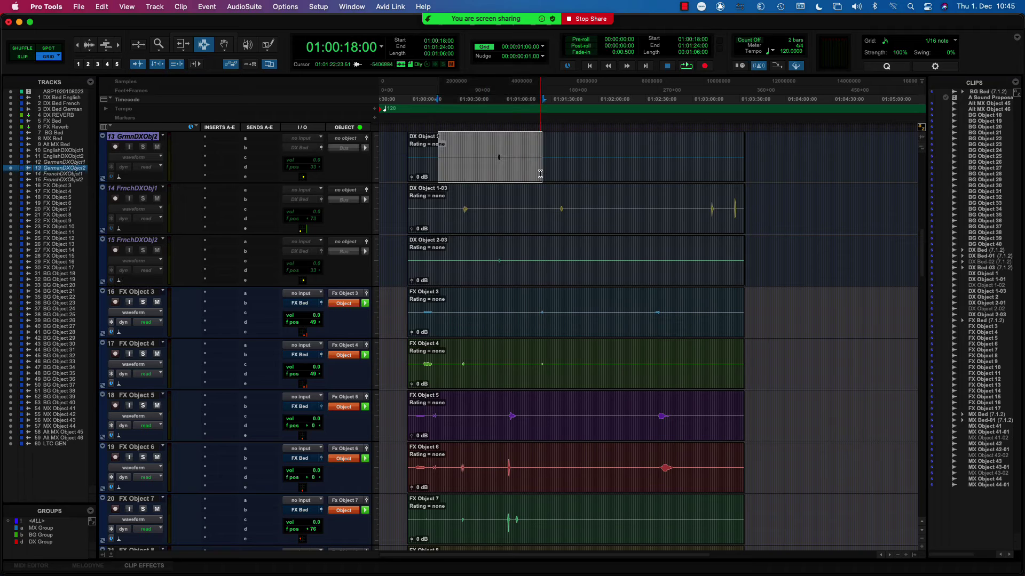
{"action": "left_click", "coordinate": [47, 91]}
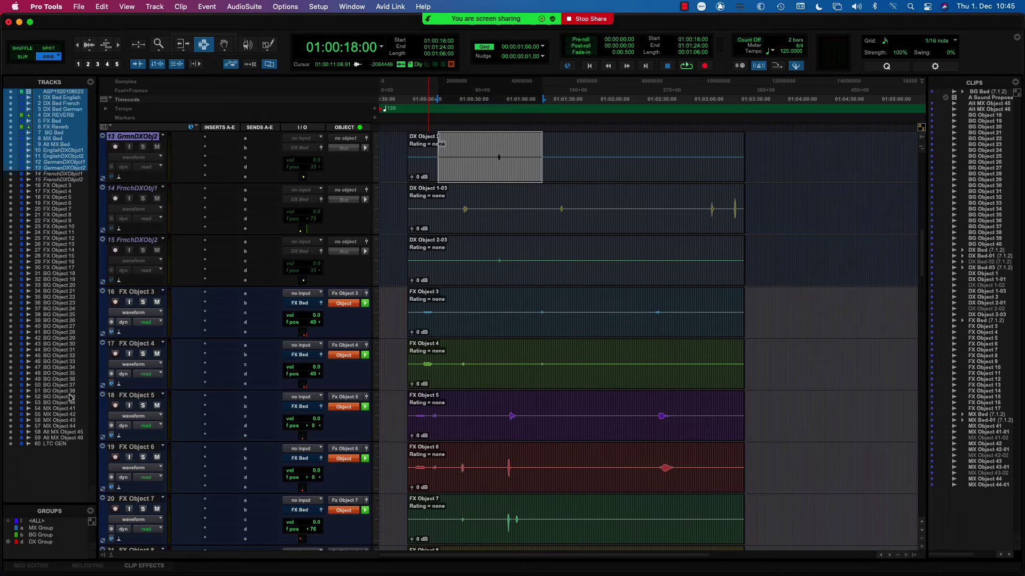
{"action": "left_click", "coordinate": [61, 444], "text": "shift"}
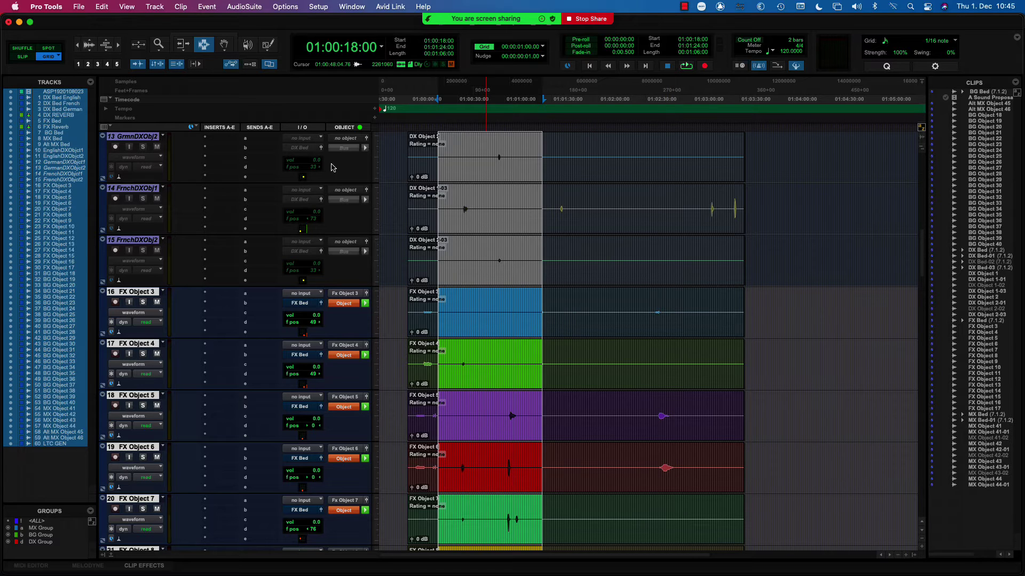
- Shift the selected range 5 seconds later using Edit > Shift in Minutes & Seconds
{"action": "left_click", "coordinate": [107, 6]}
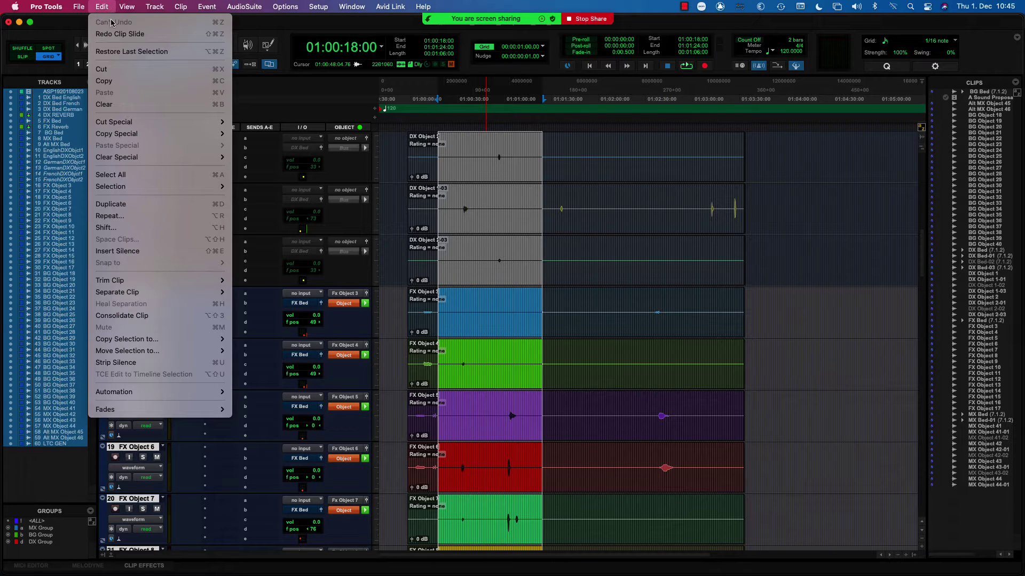
{"action": "left_click", "coordinate": [171, 232]}
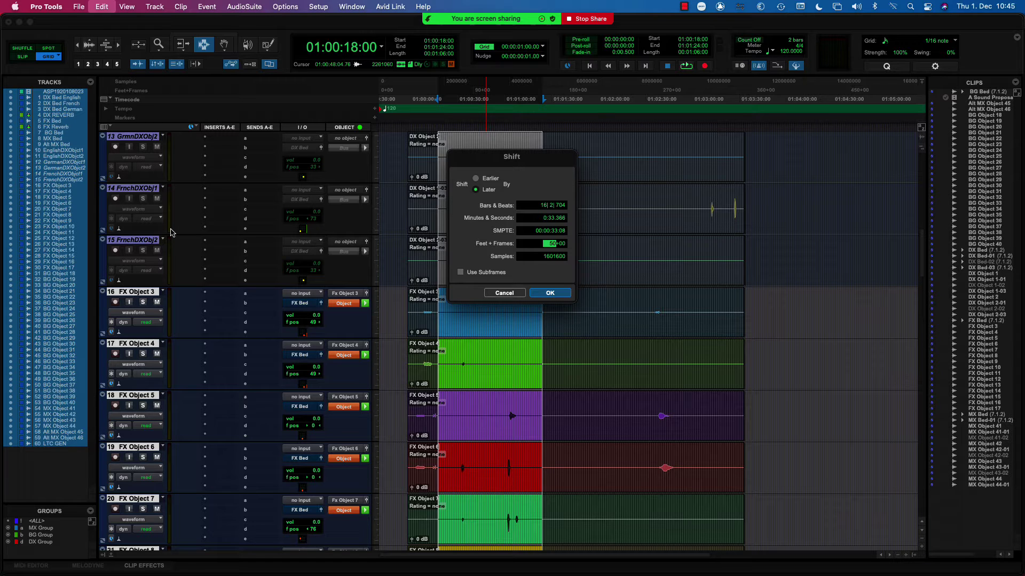
{"action": "type", "text": "0"}
{"action": "left_click", "coordinate": [550, 219]}
{"action": "type", "text": "5"}
{"action": "left_click", "coordinate": [550, 293]}
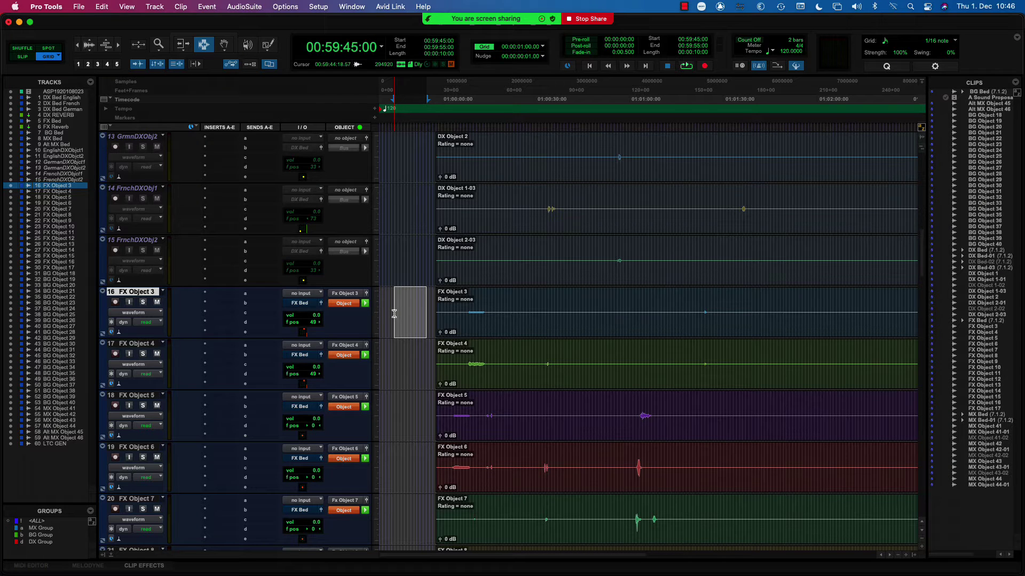
- Collapse the selection to 00:59:45:00 and open Time Operations in Insert Time mode
{"action": "left_click", "coordinate": [394, 314]}
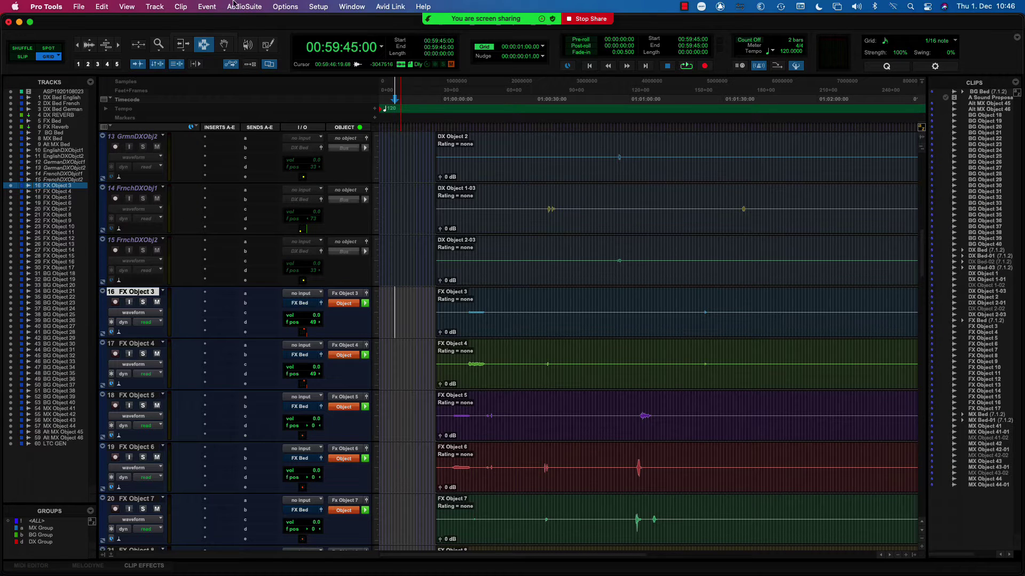
{"action": "left_click", "coordinate": [209, 7]}
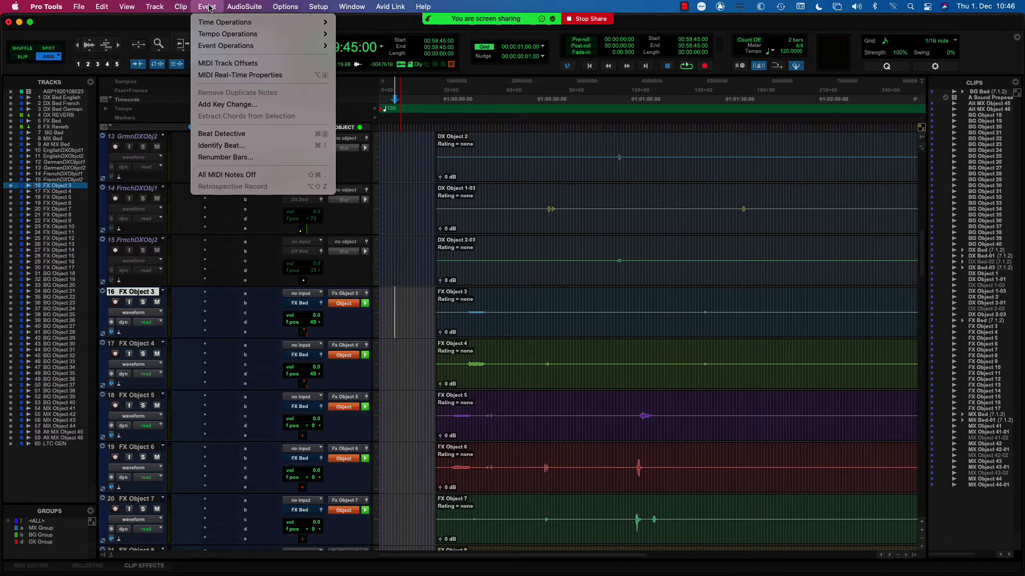
{"action": "mouse_move", "coordinate": [213, 23]}
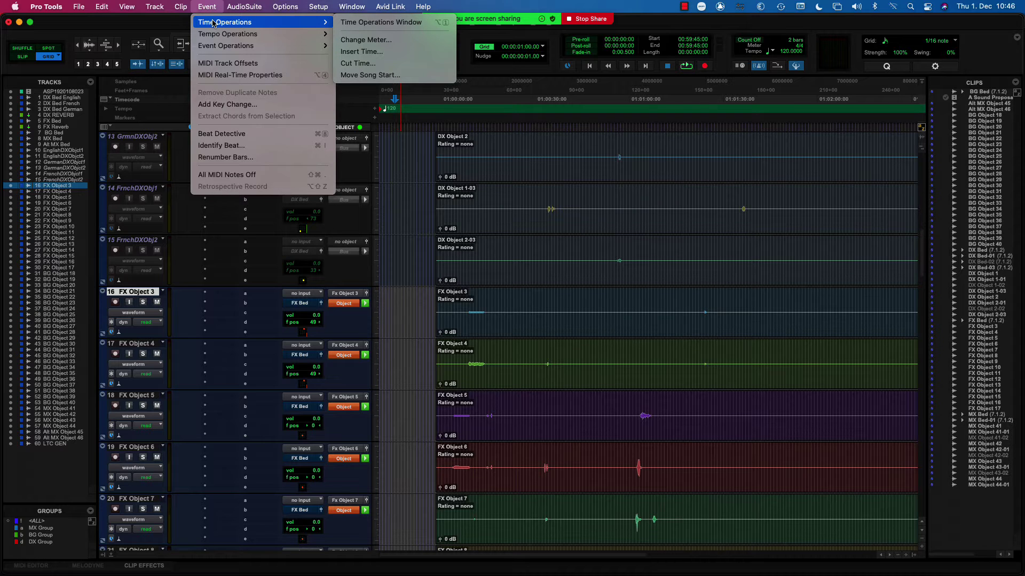
{"action": "left_click", "coordinate": [401, 52]}
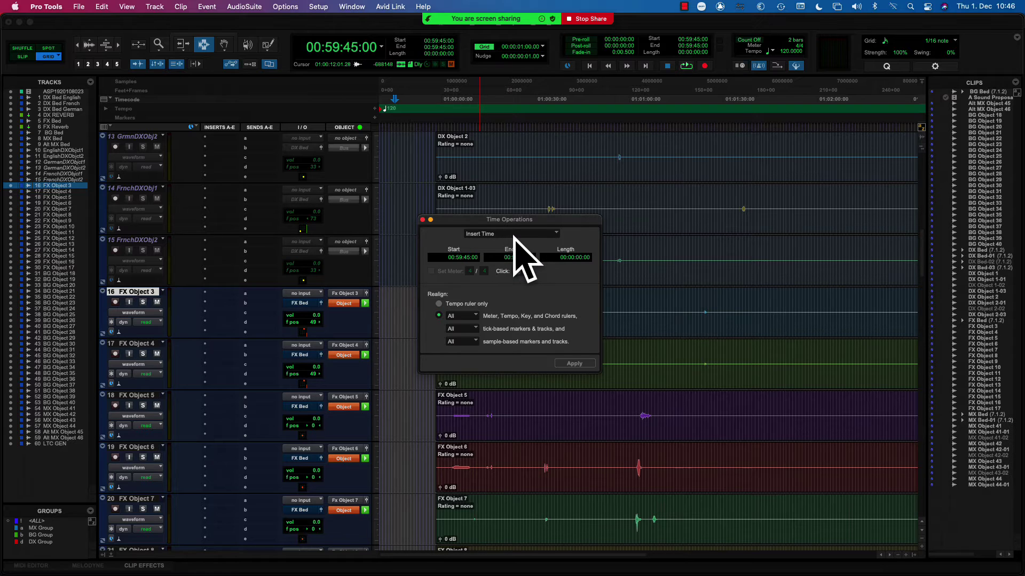
{"action": "left_click", "coordinate": [552, 235]}
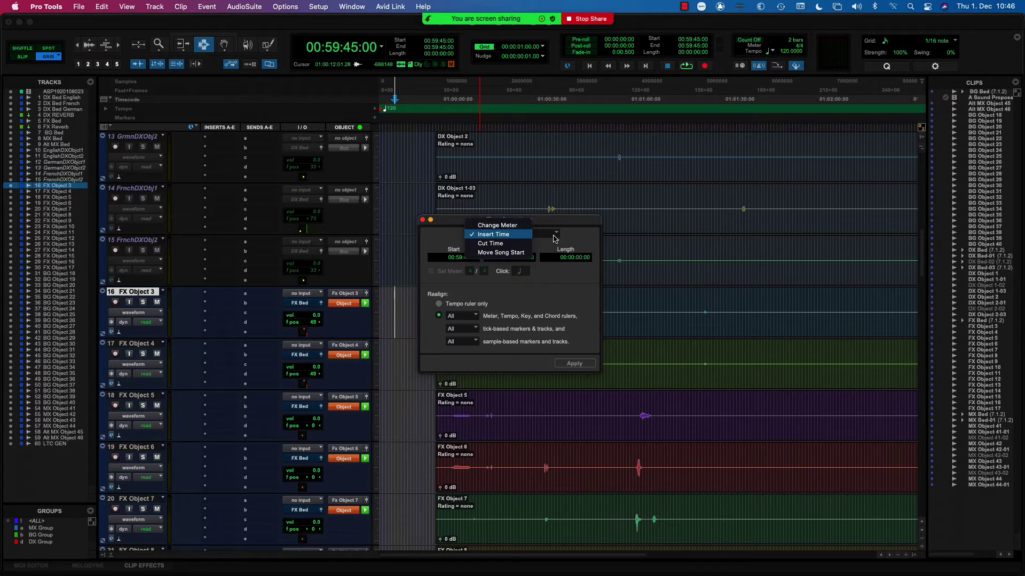
{"action": "left_click", "coordinate": [511, 239]}
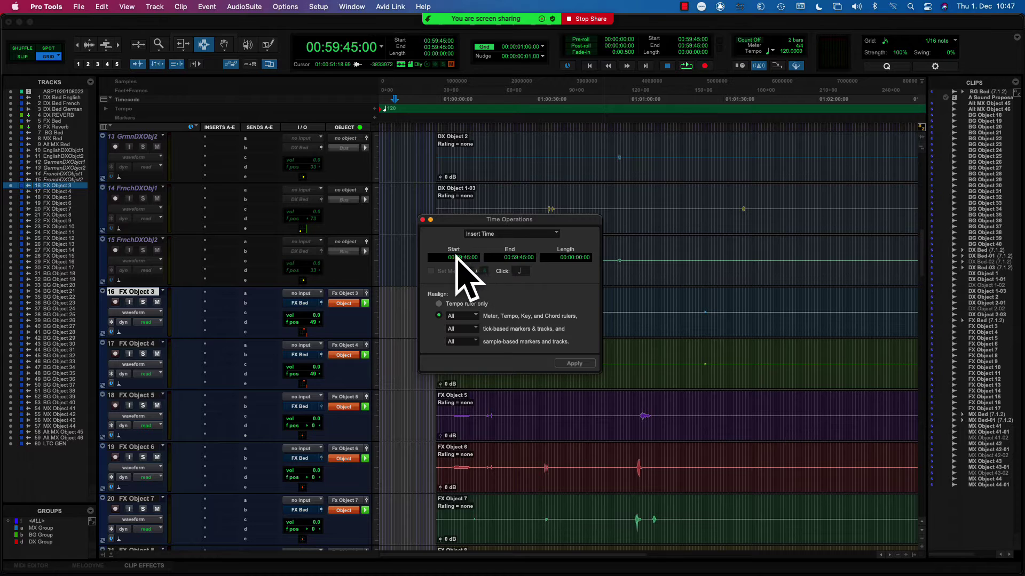
- Insert a 5-second length at 00:59:45:00, realigning All markers and tracks
{"action": "left_click", "coordinate": [579, 258]}
{"action": "type", "text": "5"}
{"action": "left_click", "coordinate": [473, 317]}
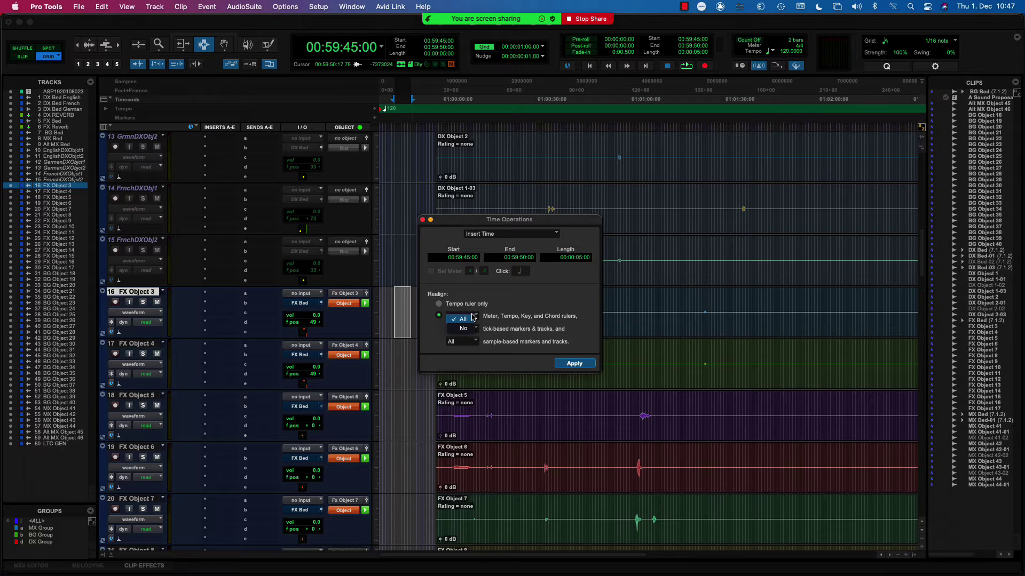
{"action": "left_click", "coordinate": [508, 303]}
{"action": "left_click", "coordinate": [573, 364]}
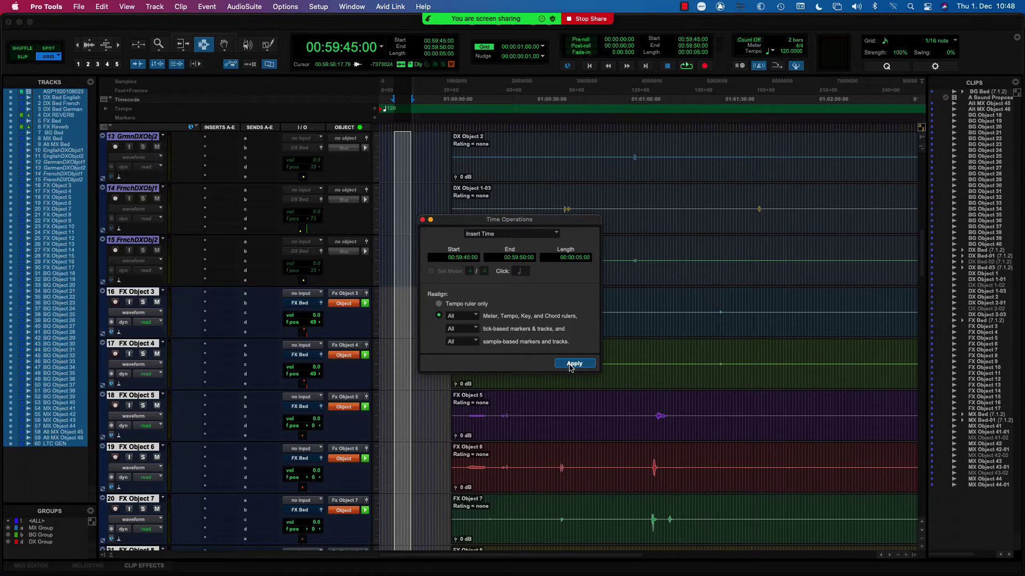
- Undo the 5-second Insert Time operation
{"action": "key", "text": "super+z"}
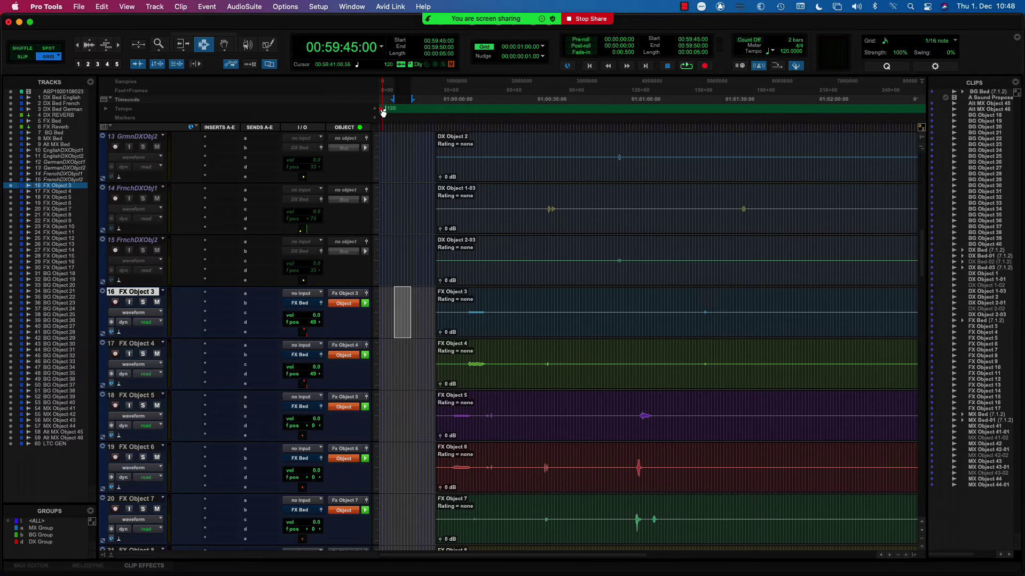
- Drag the tempo marker later and back, then set FX Object 4's timebase to Ticks
{"action": "left_click_drag", "start_coordinate": [382, 112], "coordinate": [439, 114]}
{"action": "left_click_drag", "start_coordinate": [441, 112], "coordinate": [354, 114]}
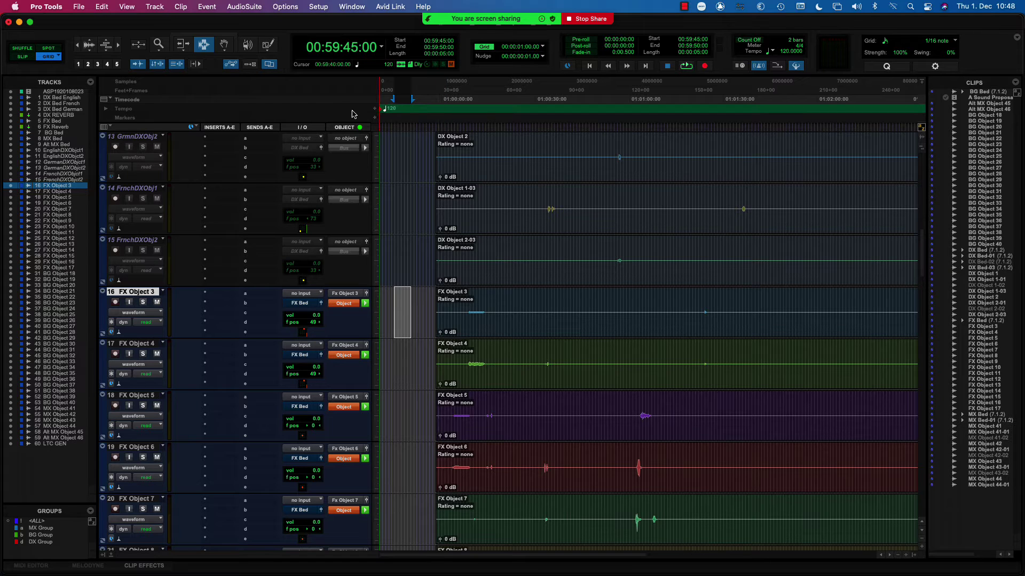
{"action": "left_click", "coordinate": [112, 386]}
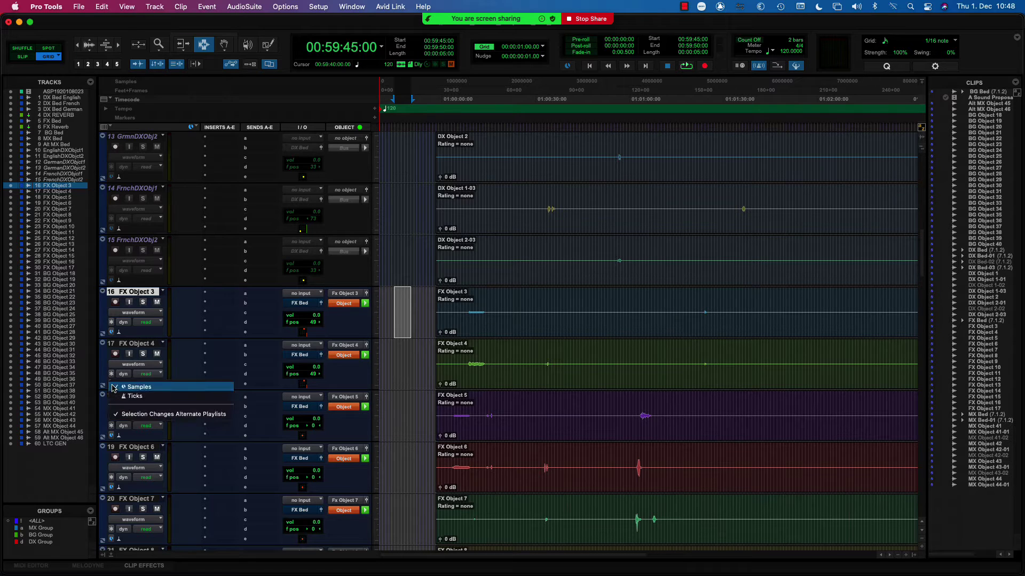
{"action": "left_click", "coordinate": [143, 396]}
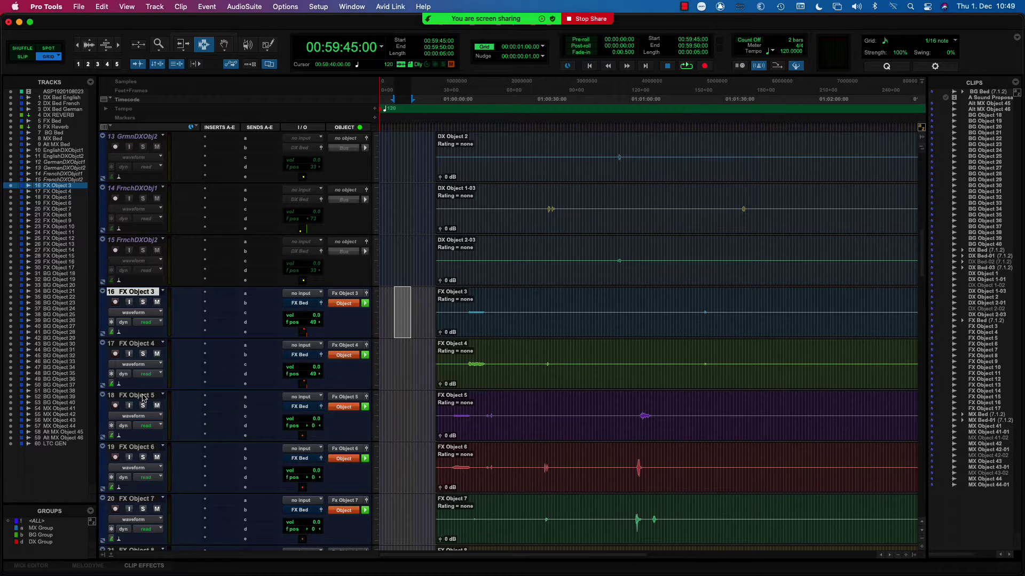
- Drag the tempo marker later again to carry the tick-based clips, then return it to the start
{"action": "left_click", "coordinate": [382, 112]}
{"action": "mouse_move", "coordinate": [382, 111]}
{"action": "left_mouse_down"}
{"action": "mouse_move", "coordinate": [450, 112]}
{"action": "mouse_move", "coordinate": [435, 116]}
{"action": "left_mouse_up"}
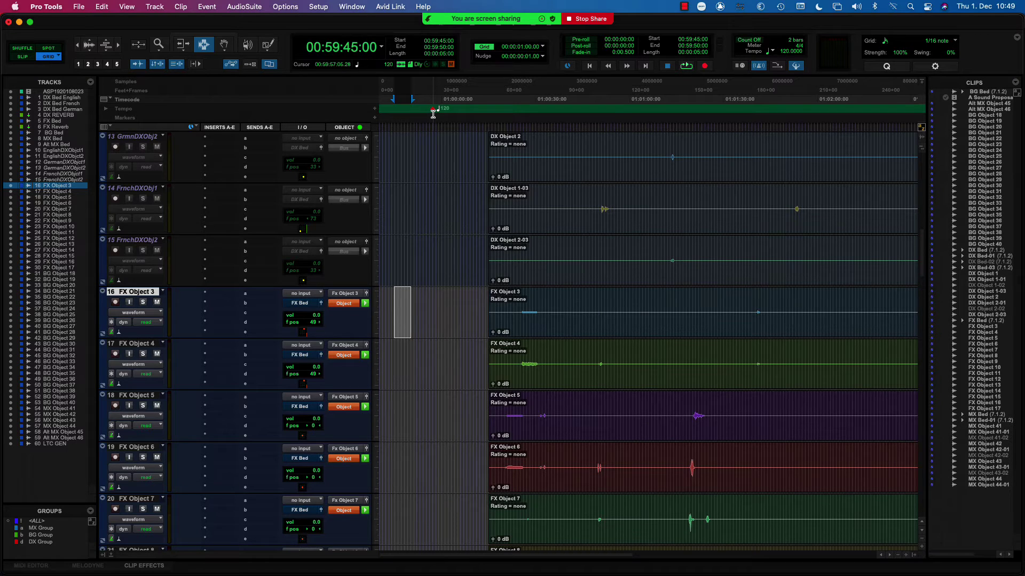
{"action": "left_click_drag", "start_coordinate": [433, 113], "coordinate": [384, 109]}
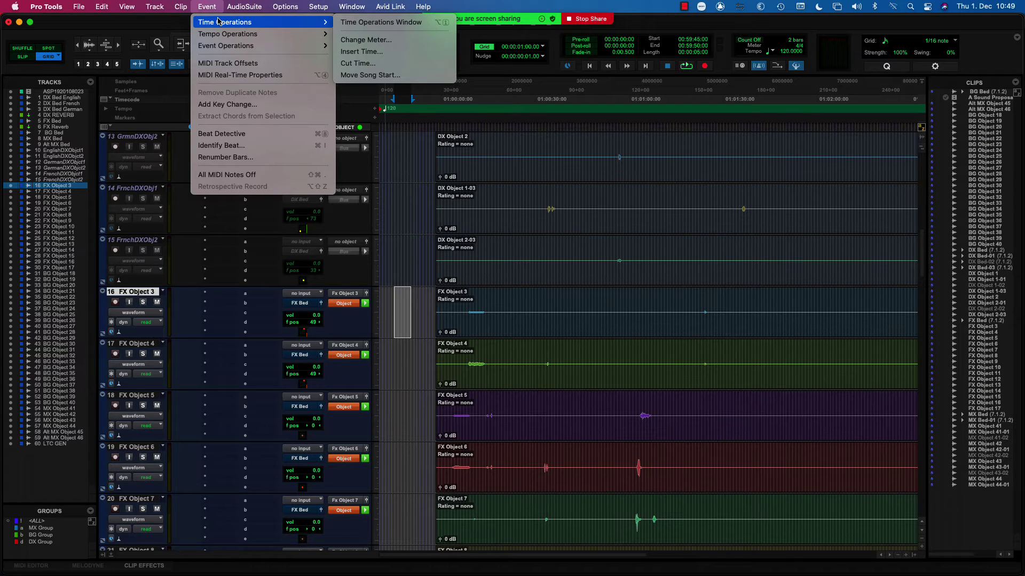
- Set up Move Song Start to 0:05.005, realigning All sample-based markers and tracks
{"action": "left_click", "coordinate": [396, 79]}
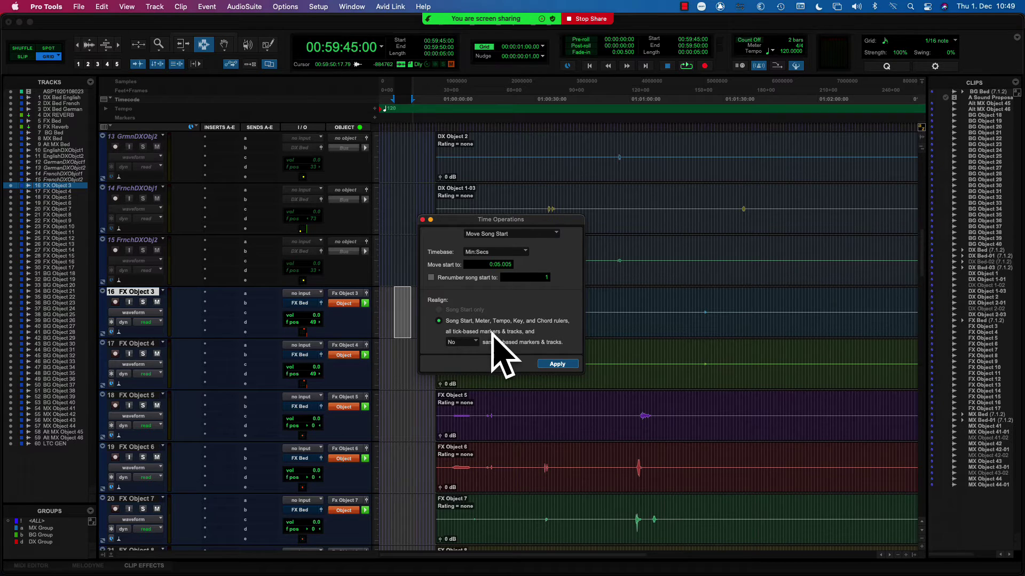
{"action": "left_click", "coordinate": [475, 342]}
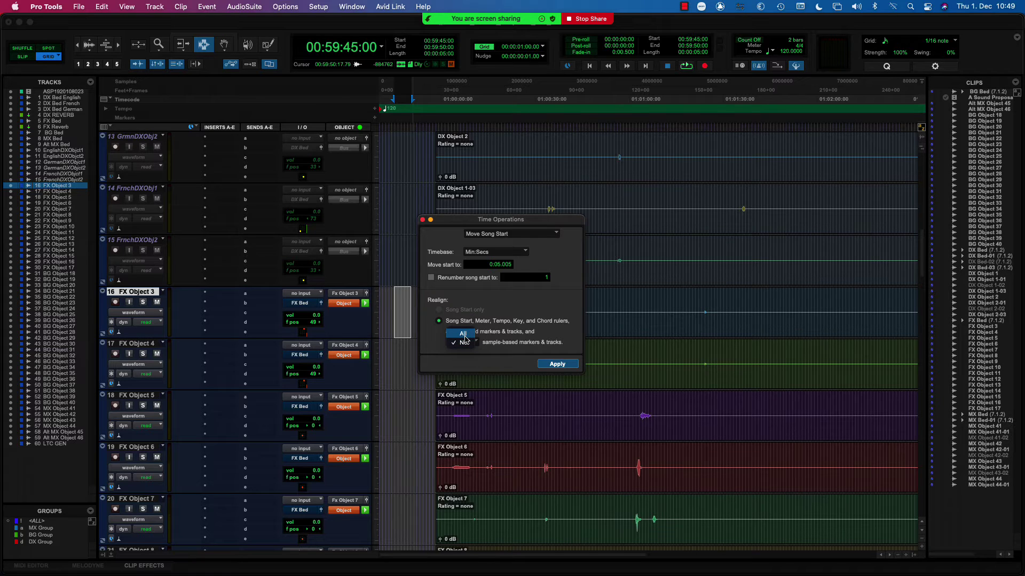
{"action": "left_click", "coordinate": [463, 334]}
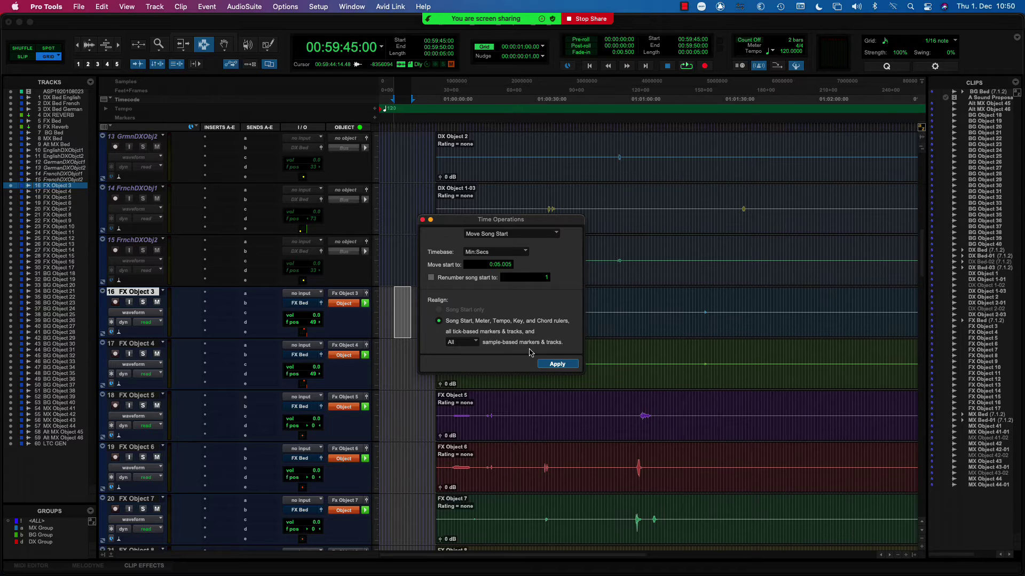
{"action": "left_click", "coordinate": [423, 220]}
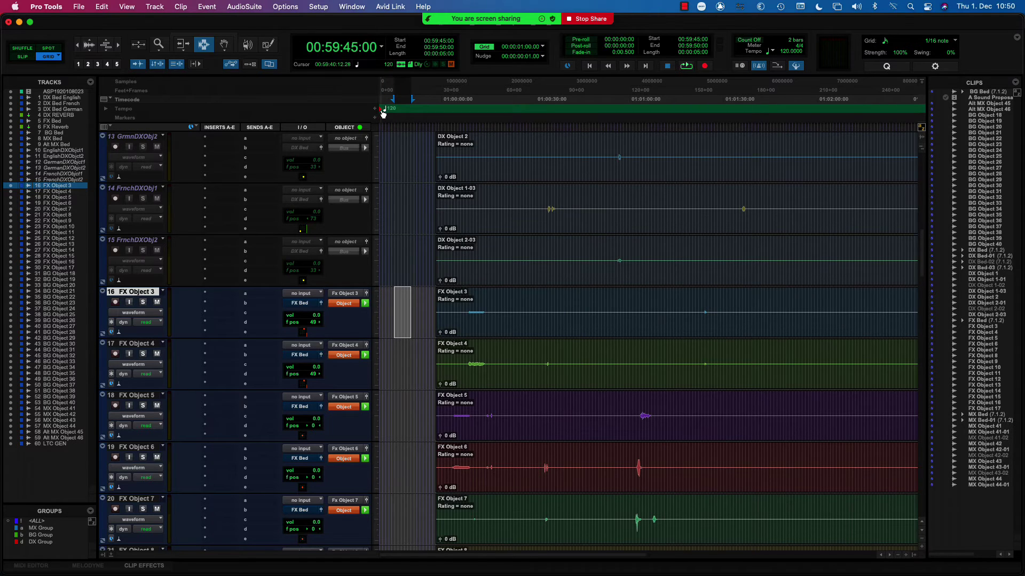
{"action": "left_click_drag", "start_coordinate": [383, 114], "coordinate": [445, 115]}
{"action": "left_click_drag", "start_coordinate": [439, 114], "coordinate": [438, 112]}
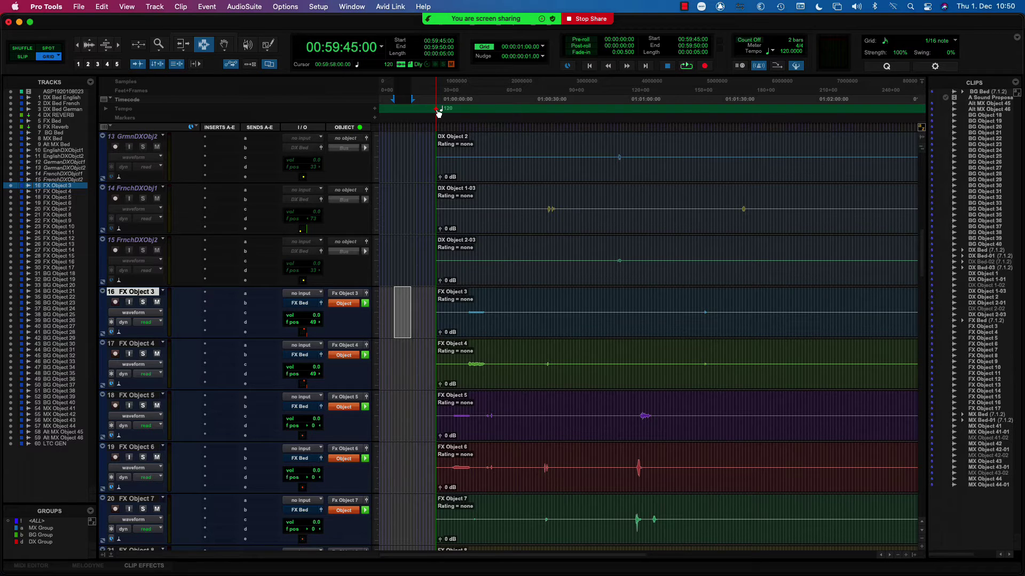
{"action": "left_click", "coordinate": [595, 209]}
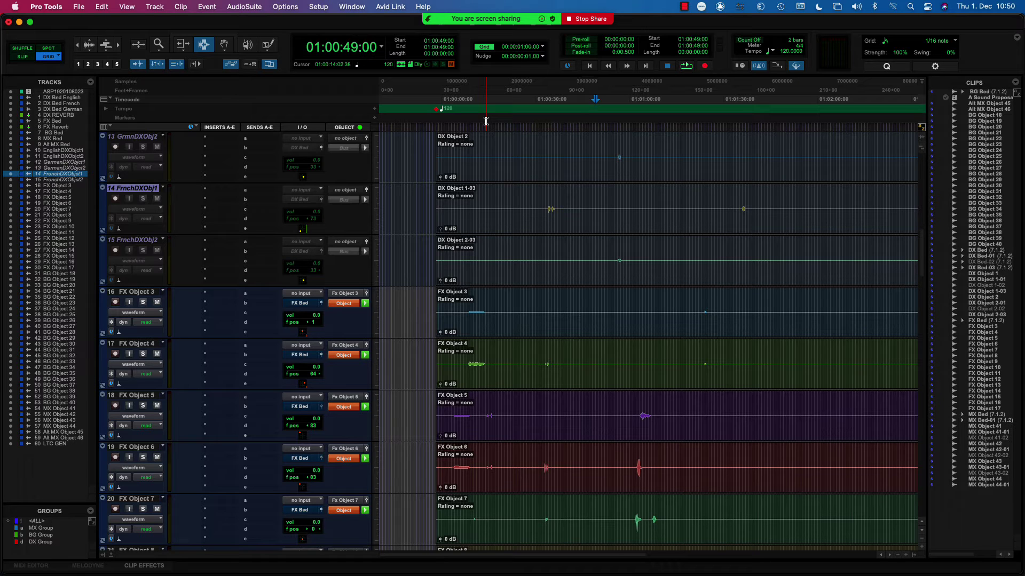
{"action": "key", "text": "Return"}
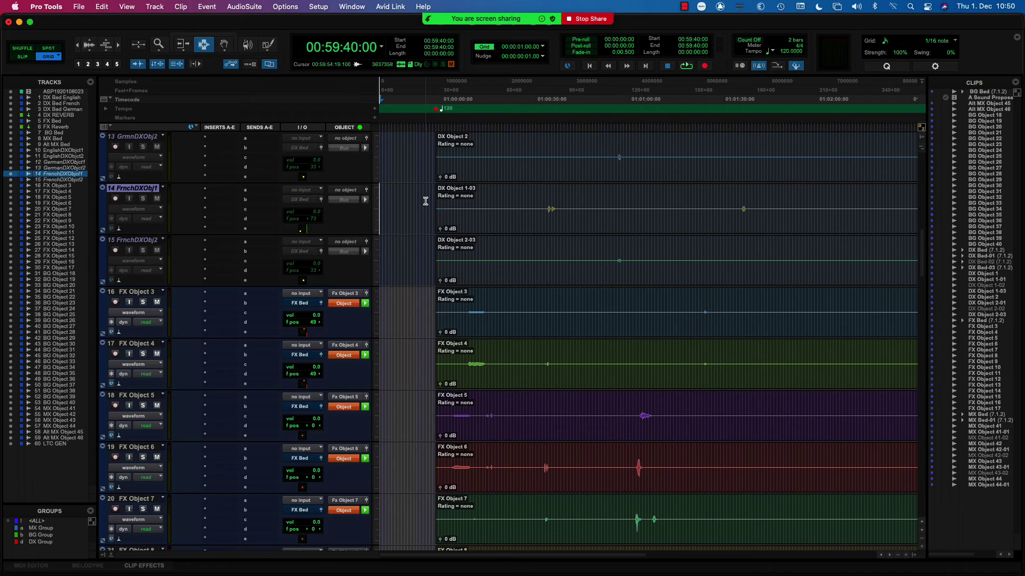
{"action": "left_click", "coordinate": [610, 224]}
{"action": "key", "text": "Return"}
{"action": "key", "text": "space"}
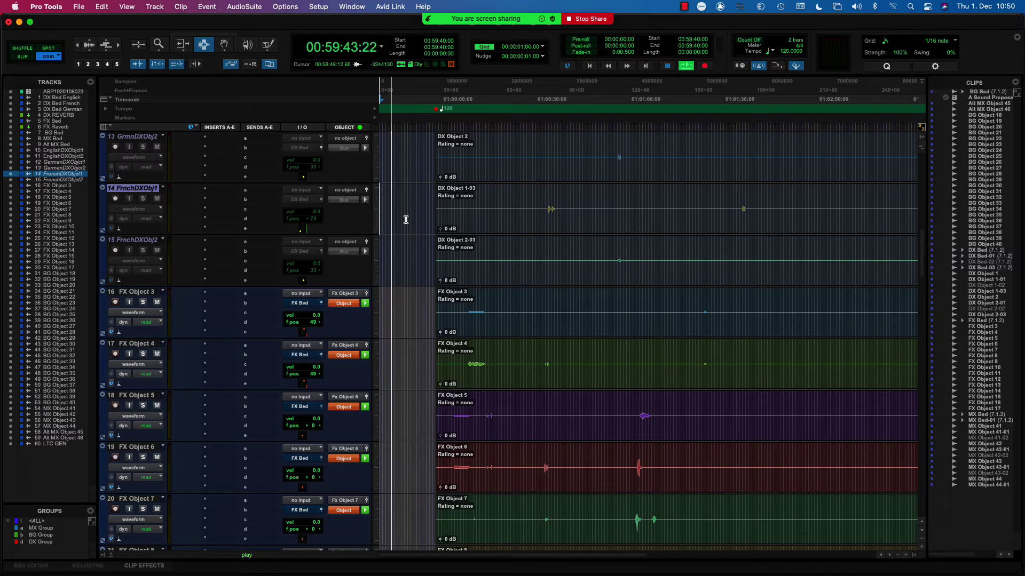
{"action": "key", "text": "space"}
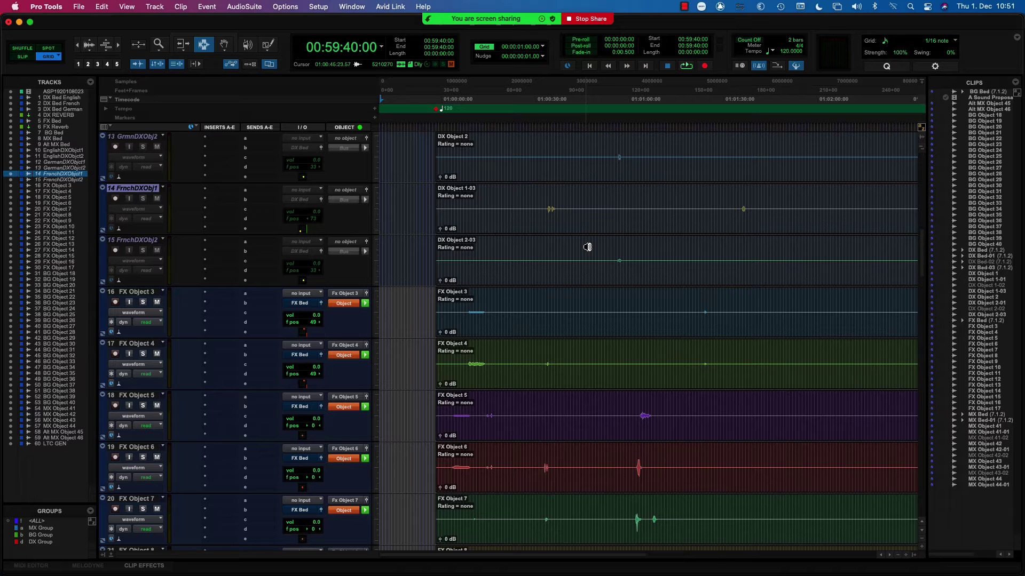
{"action": "key", "text": "Tab"}
{"action": "left_click", "coordinate": [573, 185]}
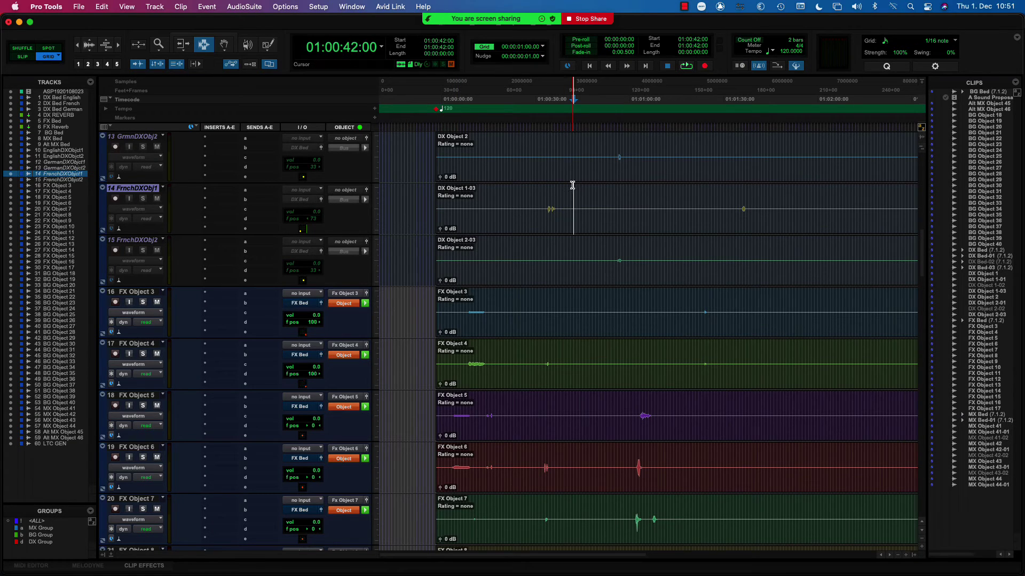
{"action": "key", "text": "alt+Tab"}
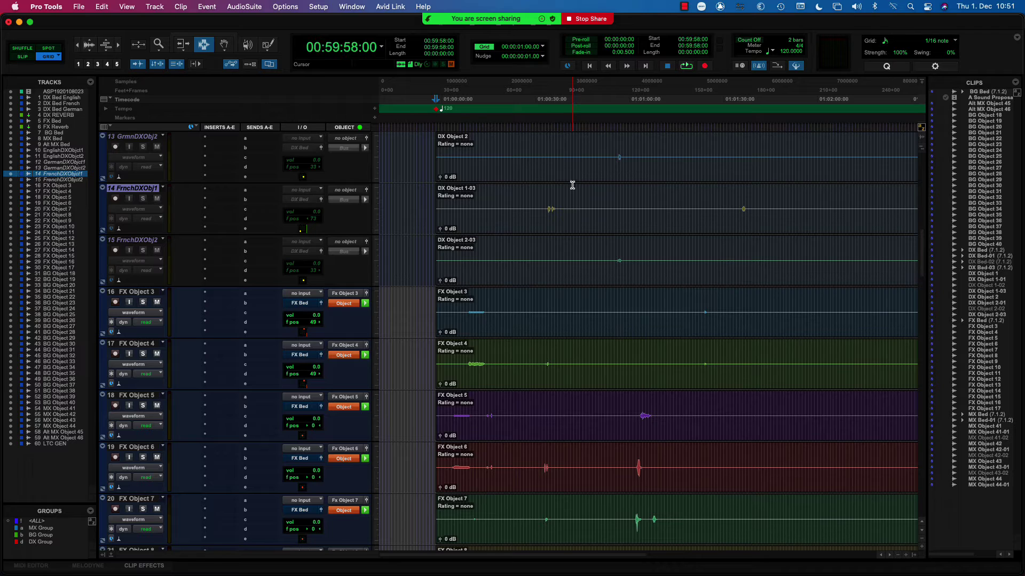
{"action": "key", "text": "space"}
{"action": "key", "text": "space"}
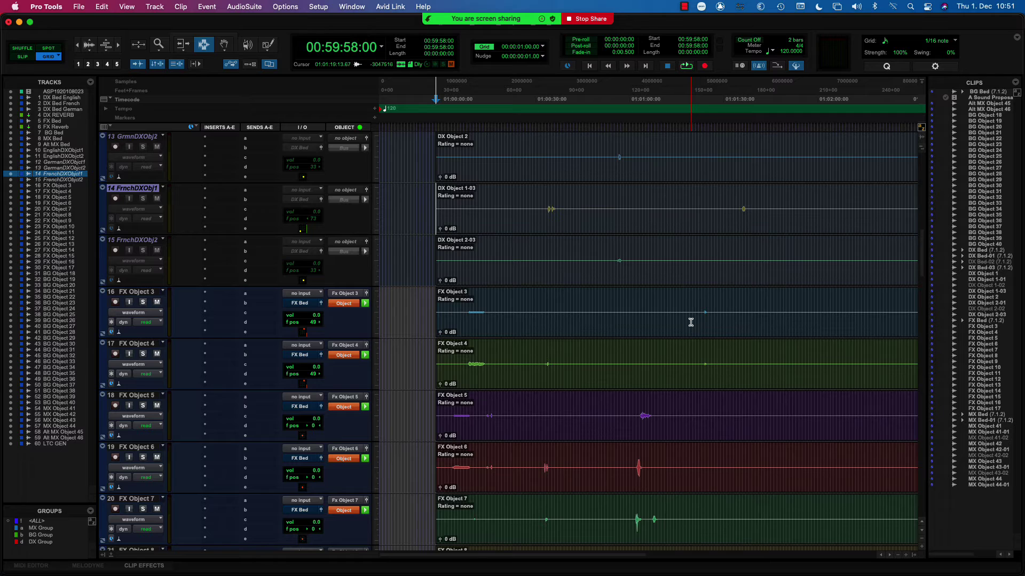
- Select the FX Object 3 clip and extend the selection across all tracks, video through LTC GEN
{"action": "left_click", "coordinate": [691, 323]}
{"action": "double_click", "coordinate": [691, 322]}
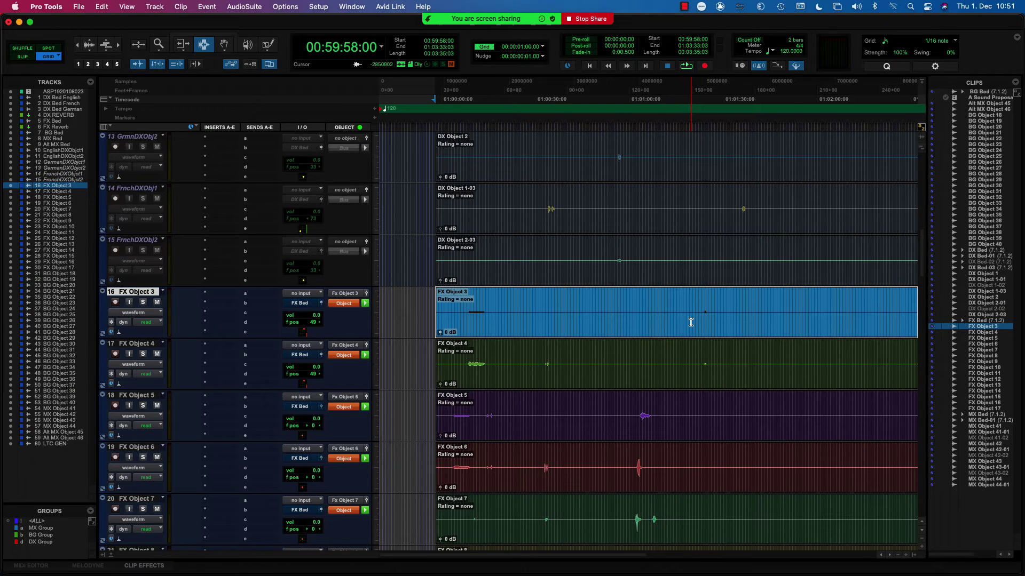
{"action": "key", "text": "super+bracketleft"}
{"action": "key", "text": "super+bracketleft"}
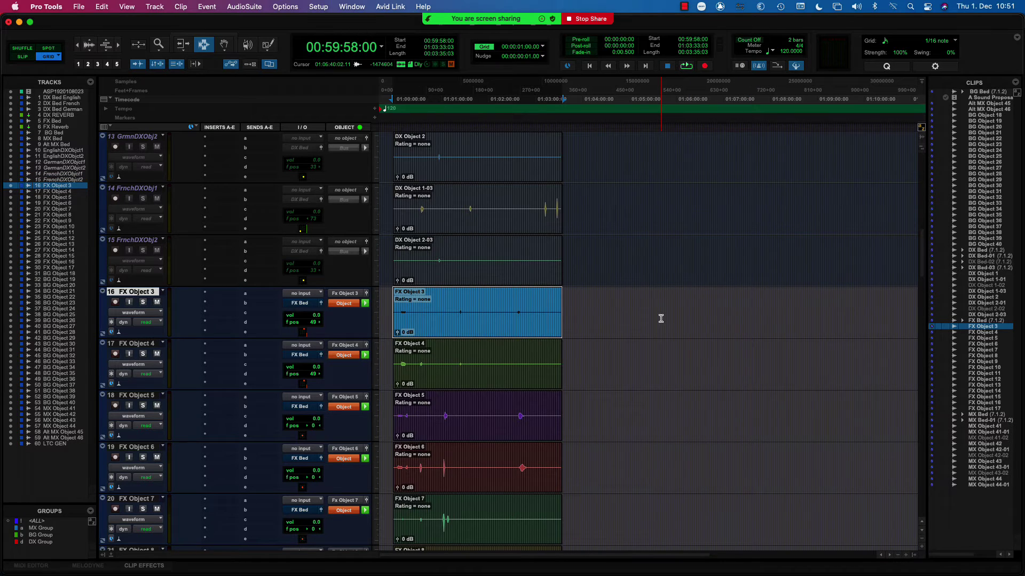
{"action": "left_click", "coordinate": [66, 91], "text": "shift"}
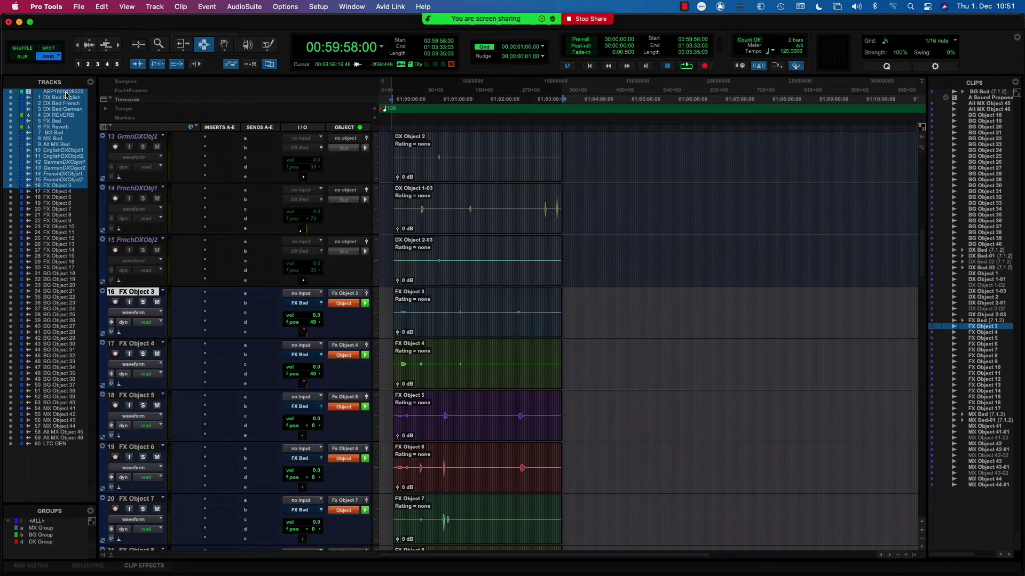
{"action": "left_click", "coordinate": [62, 445], "text": "shift"}
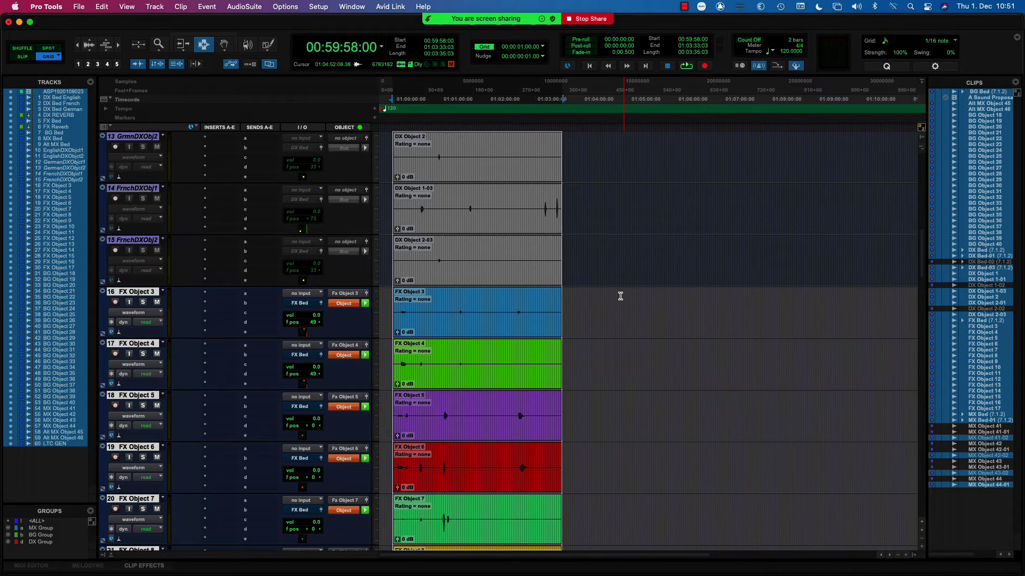
{"action": "scroll", "coordinate": [620, 296], "scroll_direction": "up", "scroll_amount": 10}
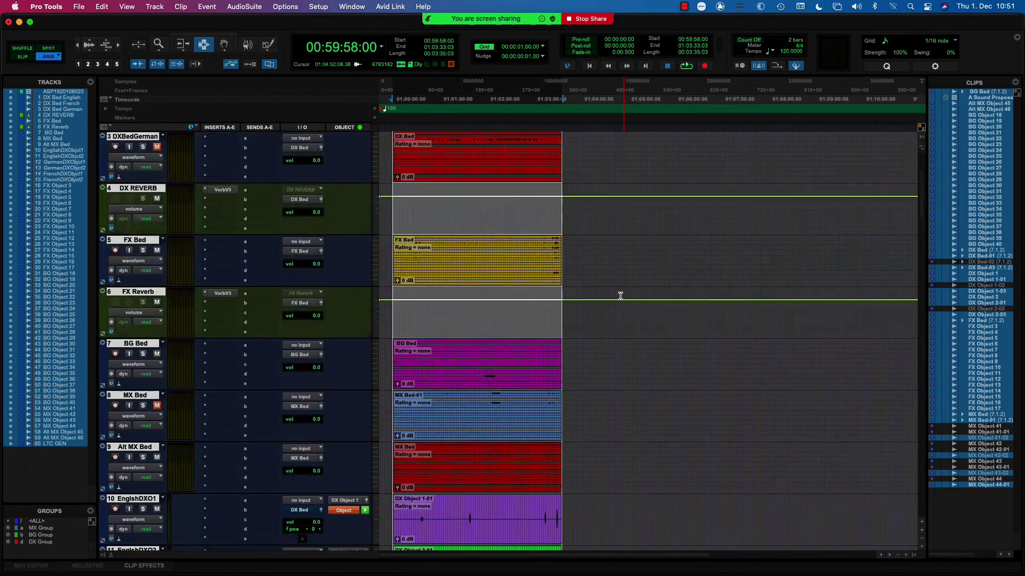
{"action": "scroll", "coordinate": [620, 297], "scroll_direction": "up", "scroll_amount": 2}
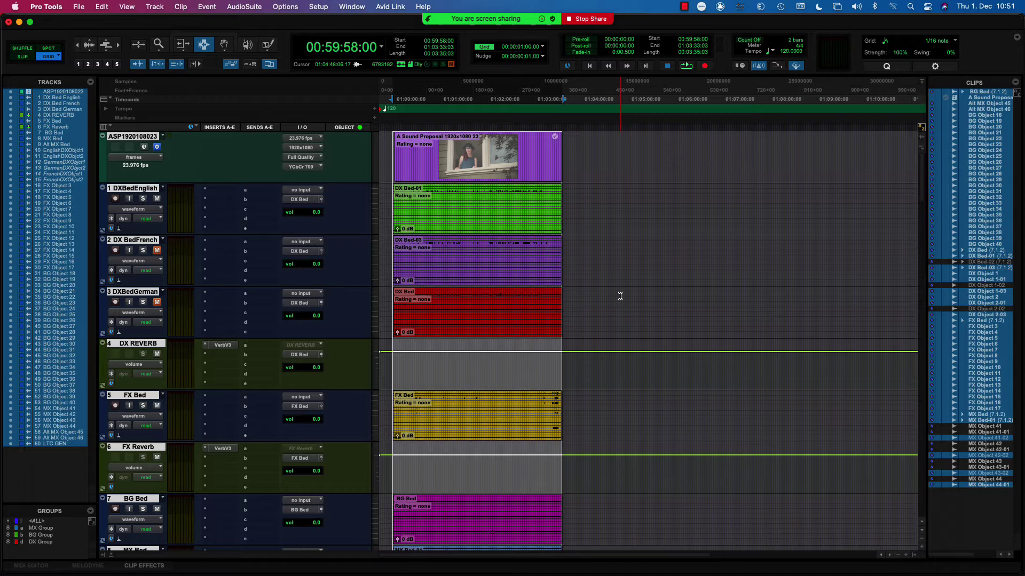
- Combine the selected clips into the clip group Group-01 and check it across the tracks
{"action": "key", "text": "alt+super+g"}
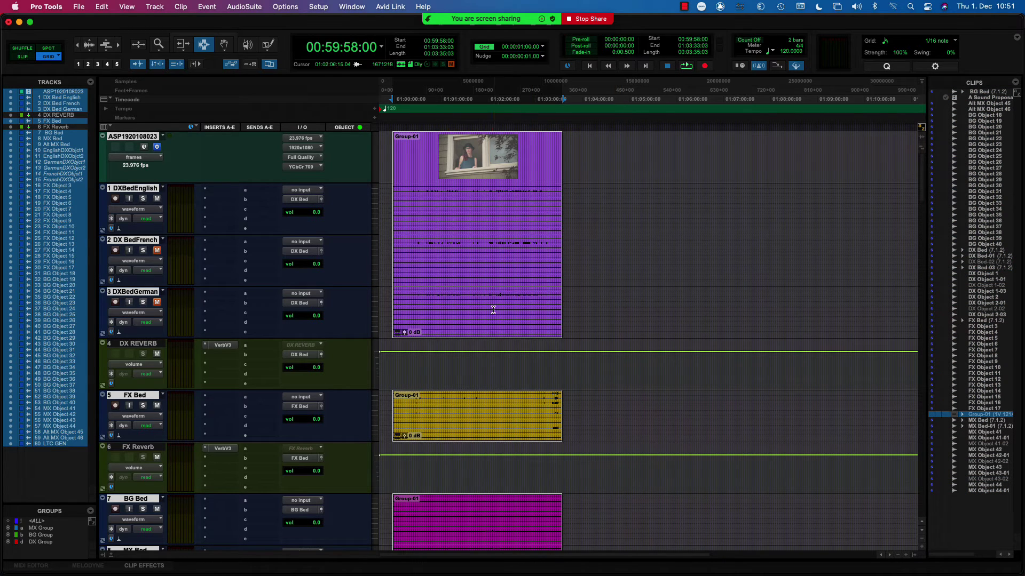
{"action": "scroll", "coordinate": [492, 309], "scroll_direction": "down", "scroll_amount": 3}
{"action": "scroll", "coordinate": [492, 309], "scroll_direction": "down", "scroll_amount": 20}
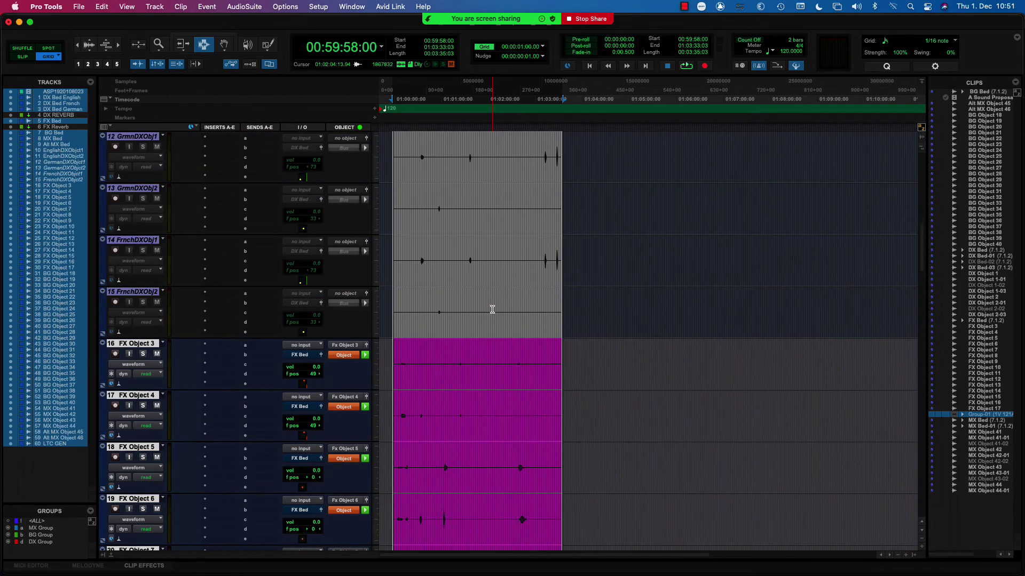
{"action": "scroll", "coordinate": [492, 310], "scroll_direction": "down", "scroll_amount": 20}
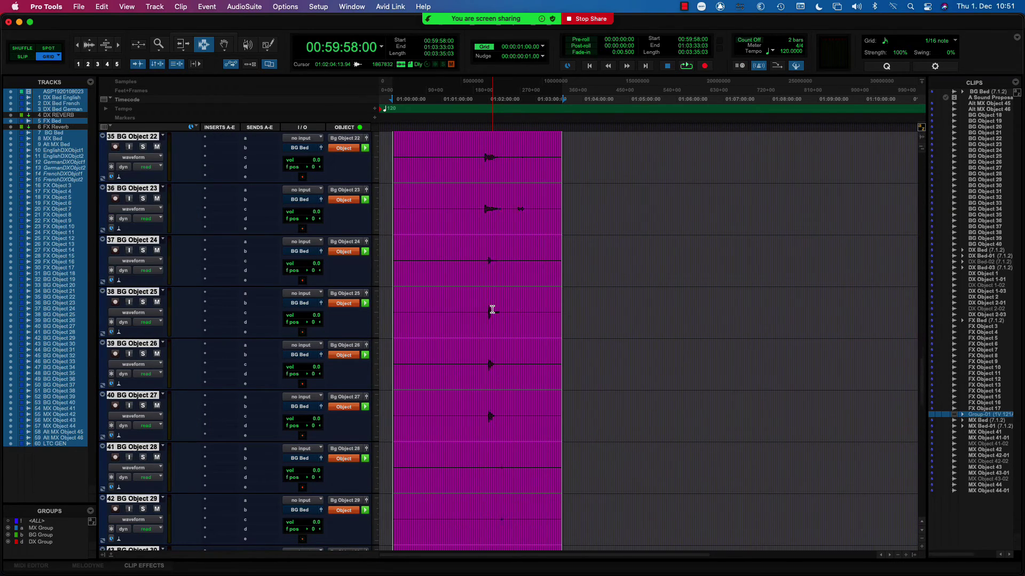
{"action": "scroll", "coordinate": [492, 310], "scroll_direction": "up", "scroll_amount": 20}
{"action": "scroll", "coordinate": [492, 309], "scroll_direction": "up", "scroll_amount": 2}
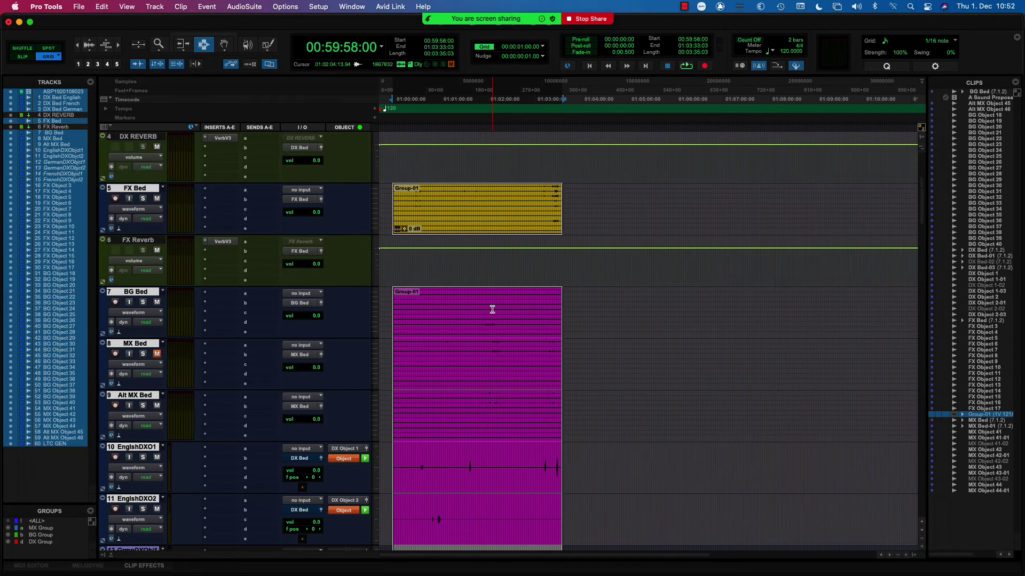
{"action": "scroll", "coordinate": [492, 310], "scroll_direction": "up", "scroll_amount": 3}
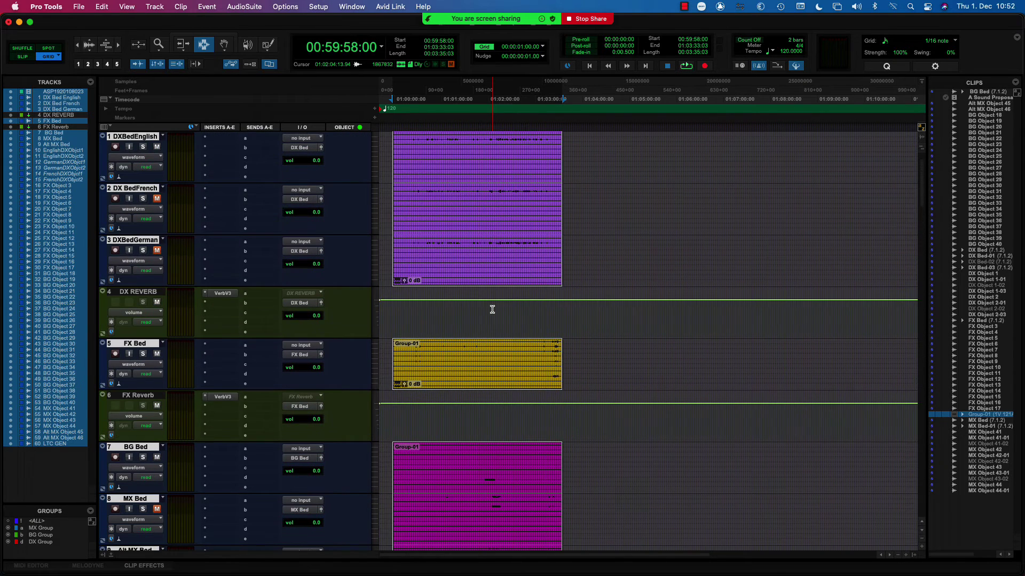
{"action": "key", "text": "F8"}
{"action": "left_click_drag", "start_coordinate": [469, 267], "coordinate": [570, 267]}
{"action": "left_click_drag", "start_coordinate": [617, 357], "coordinate": [617, 357]}
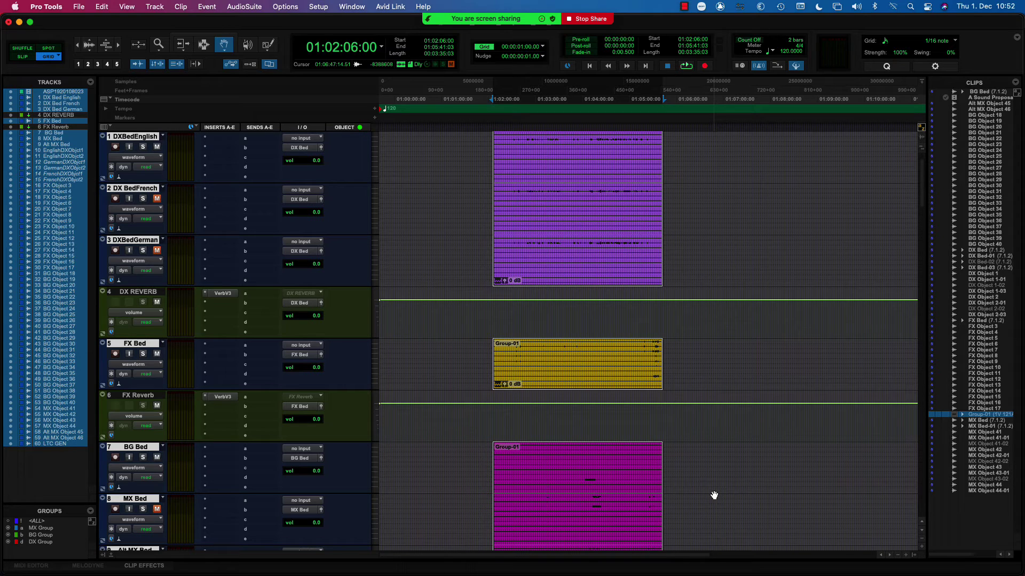
{"action": "key", "text": "super+alt+u"}
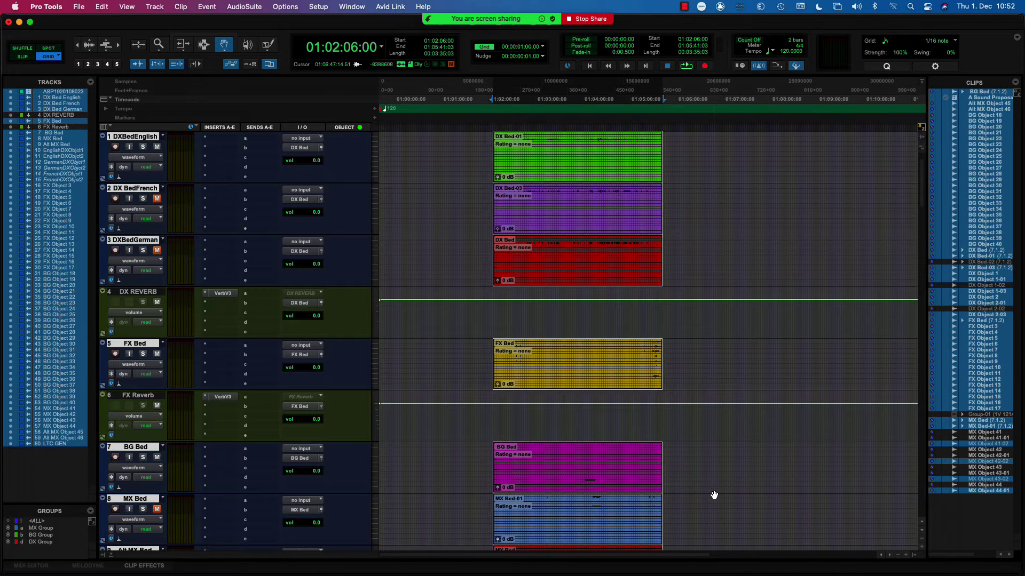
{"action": "key", "text": "super+z"}
{"action": "key", "text": "super+z"}
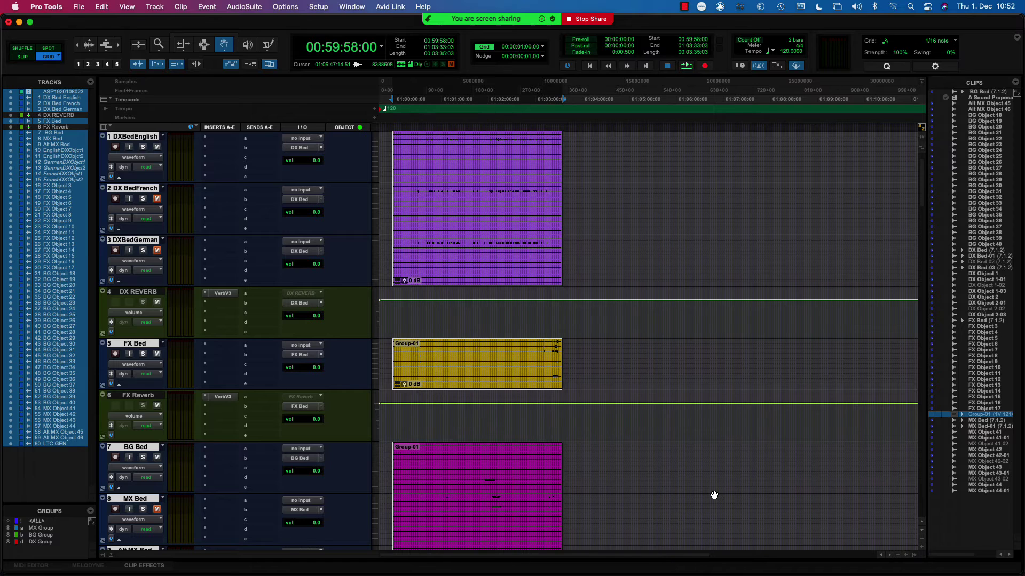
{"action": "key", "text": "super+z"}
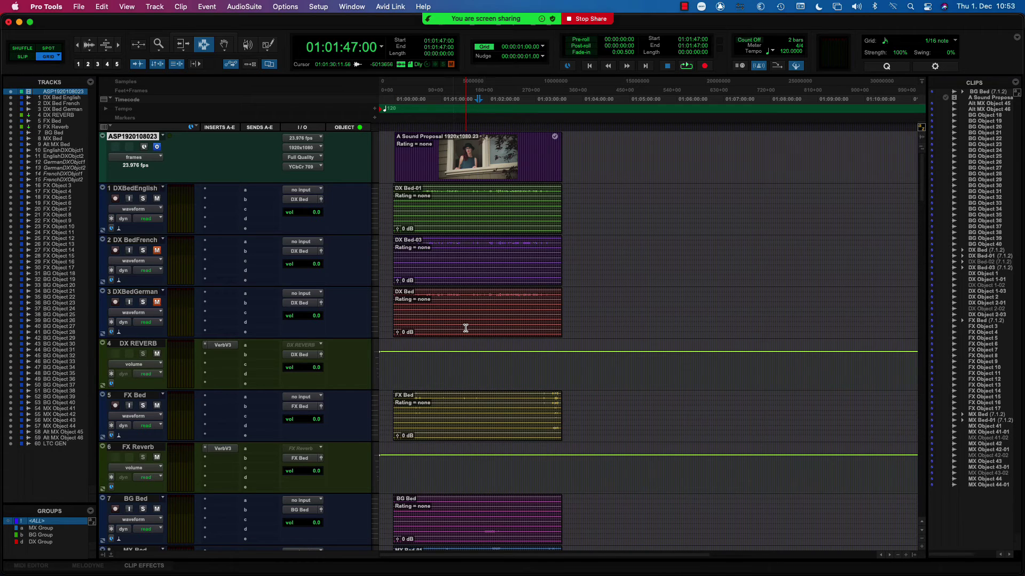
- Trial-move all clips later to 01:00:57:00 and undo, then turn off the All group and deselect
{"action": "key", "text": "F8"}
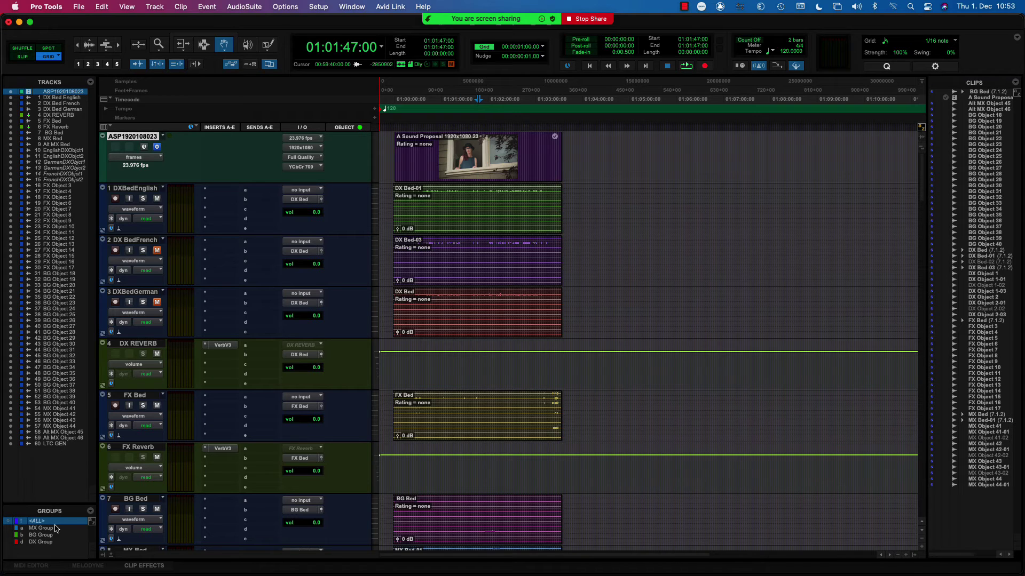
{"action": "key", "text": "super+a"}
{"action": "left_click_drag", "start_coordinate": [466, 267], "coordinate": [502, 267]}
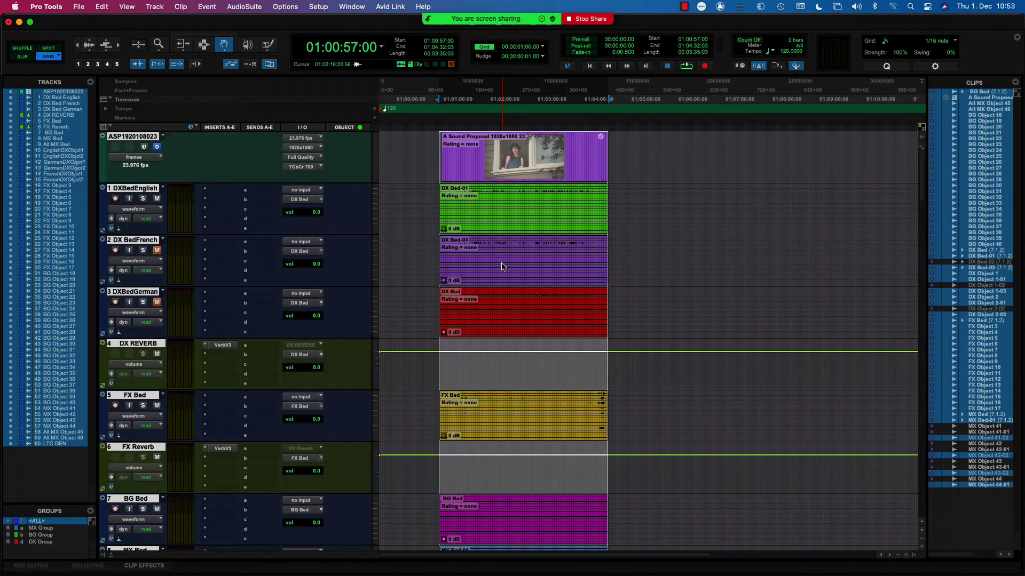
{"action": "key", "text": "super+z"}
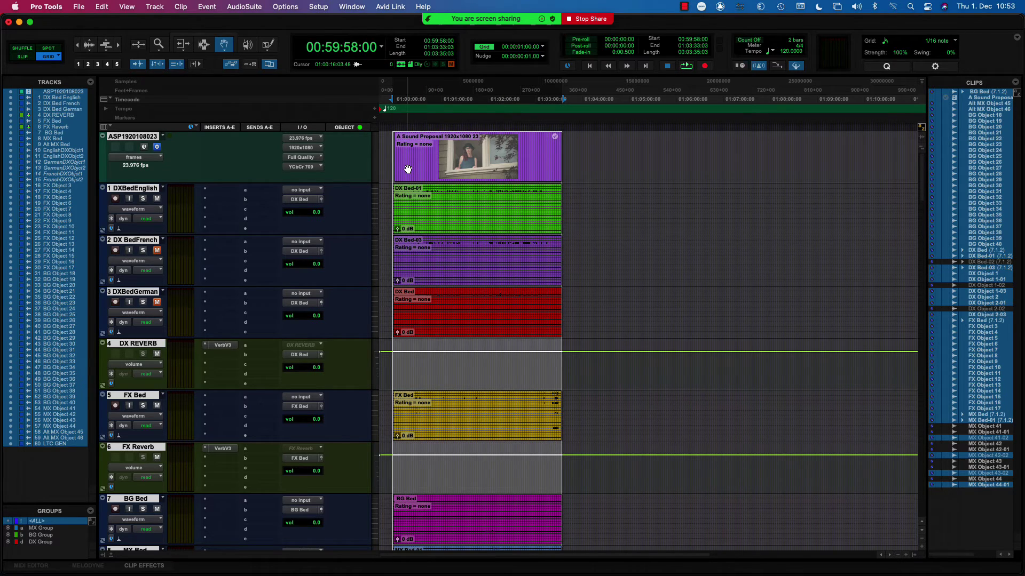
{"action": "left_click", "coordinate": [51, 522]}
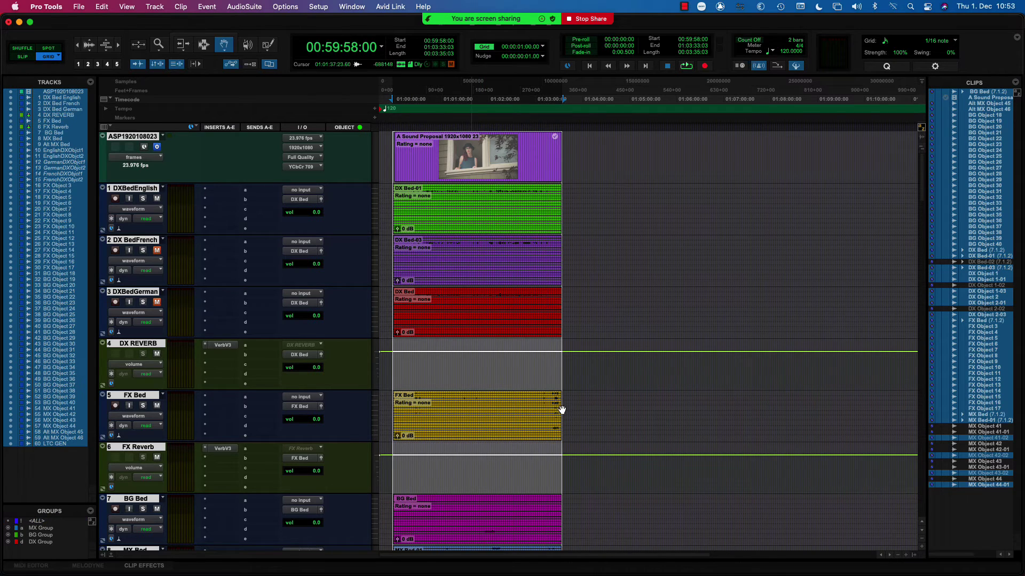
{"action": "left_click", "coordinate": [624, 216]}
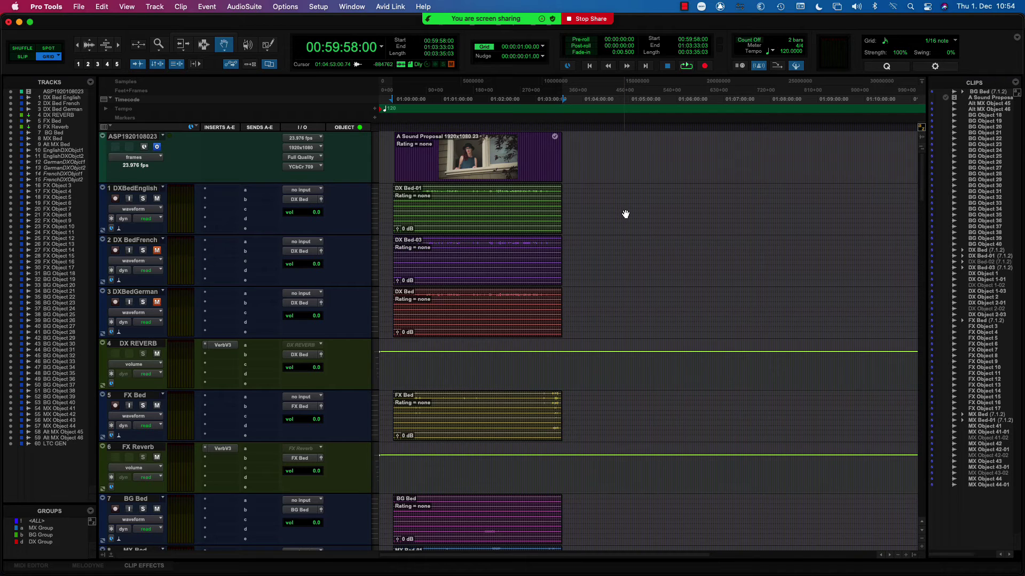
{"action": "key", "text": "super+bracketright"}
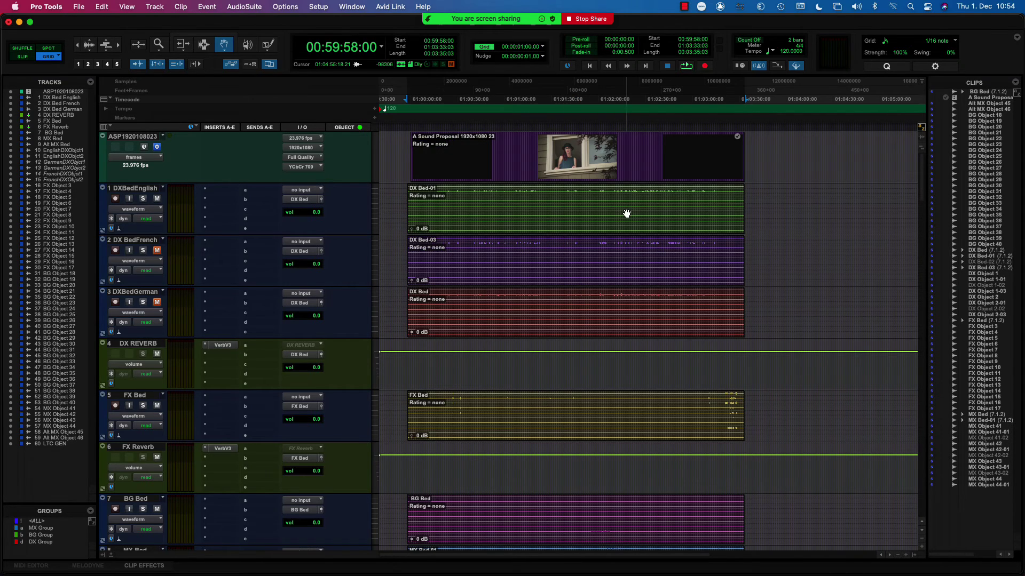